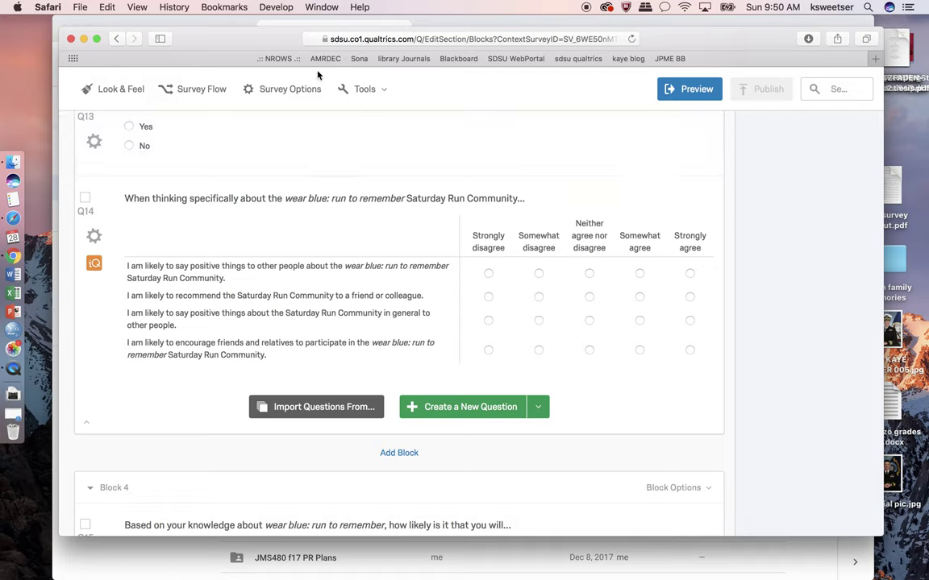
Step: Go to the survey's response data in Data & Analysis
click(373, 100)
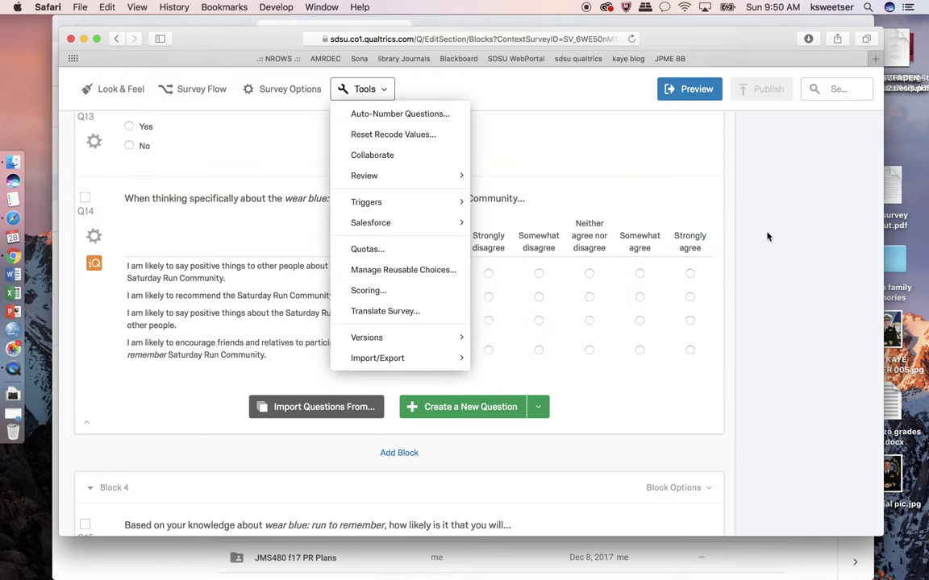
scroll(768, 237, up, 15)
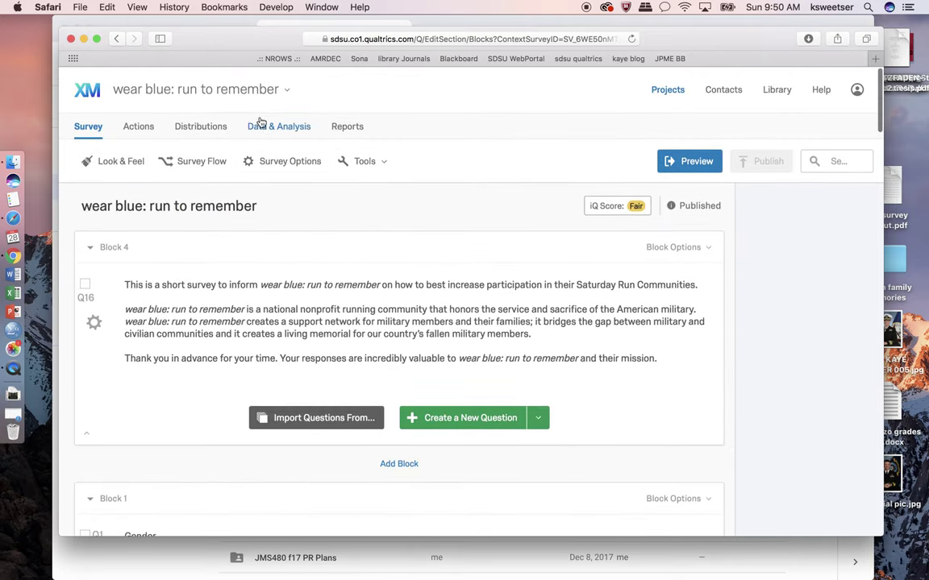
click(262, 126)
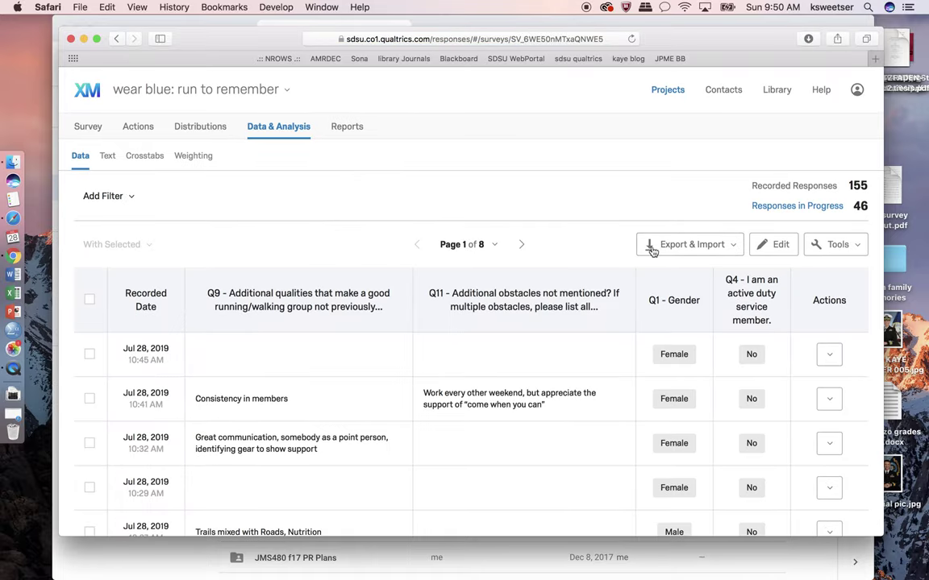
Step: Start an Export Data download using numeric values, with Google Drive as the destination
click(713, 246)
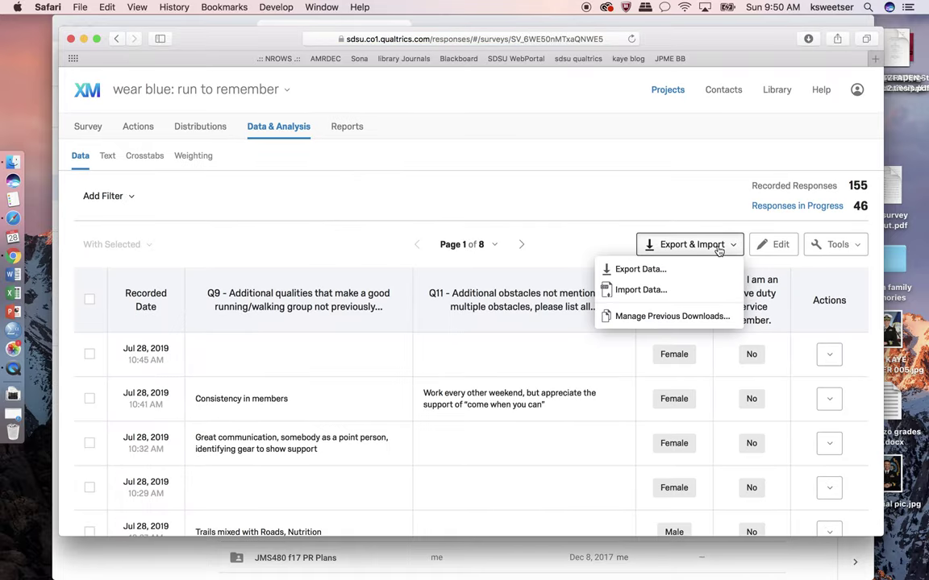
click(661, 273)
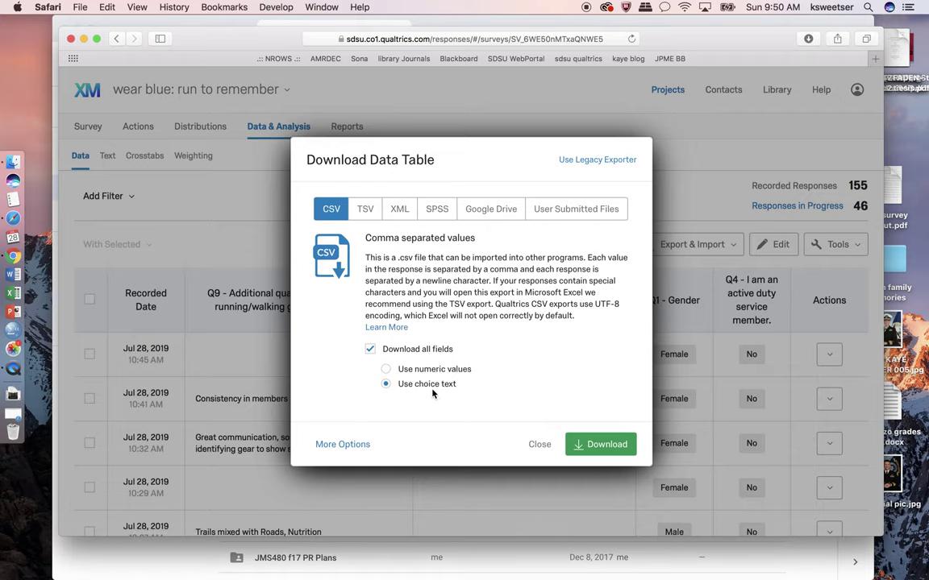
click(388, 372)
click(486, 210)
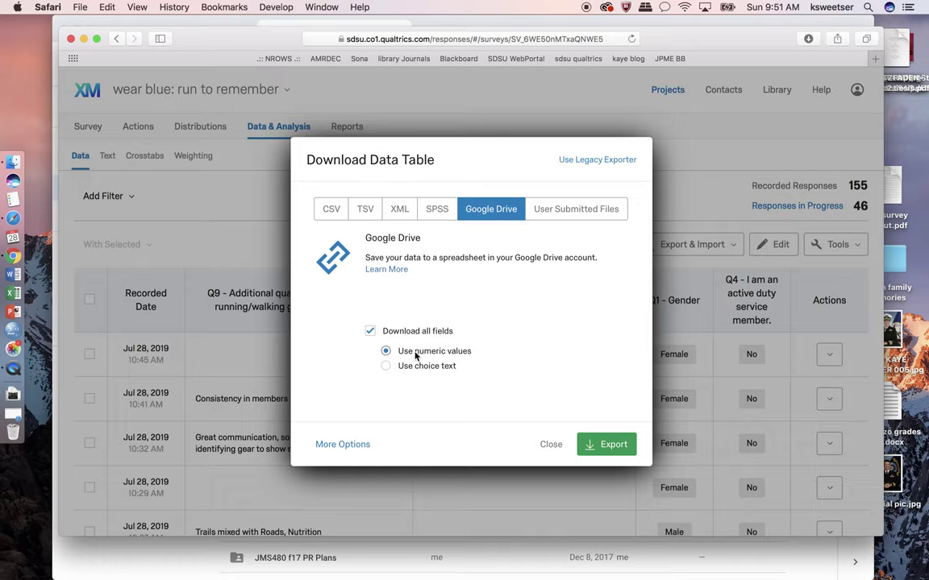
Step: Export the responses to Google Drive and open 'wear blue: run to remember_July 28, 2019_10.51' in the browser
click(600, 445)
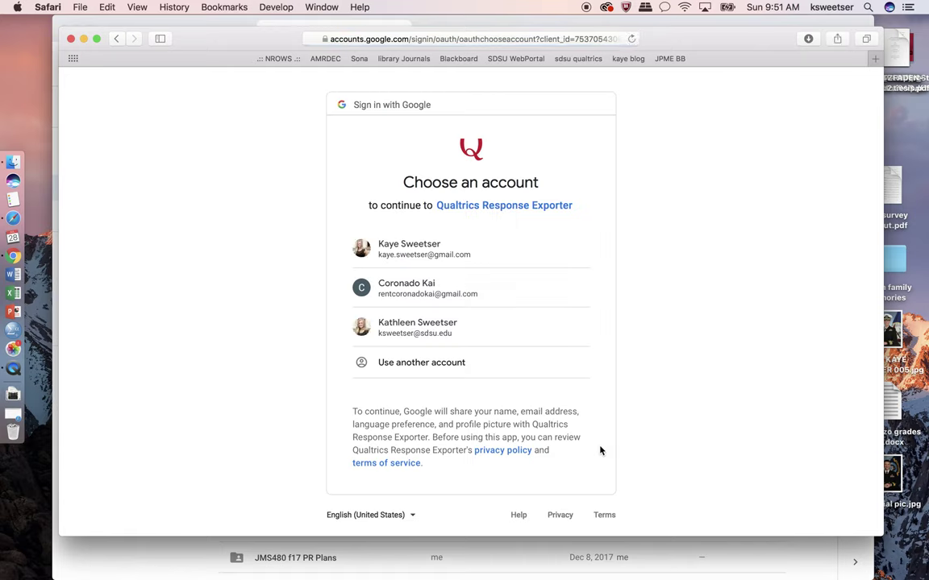
click(449, 334)
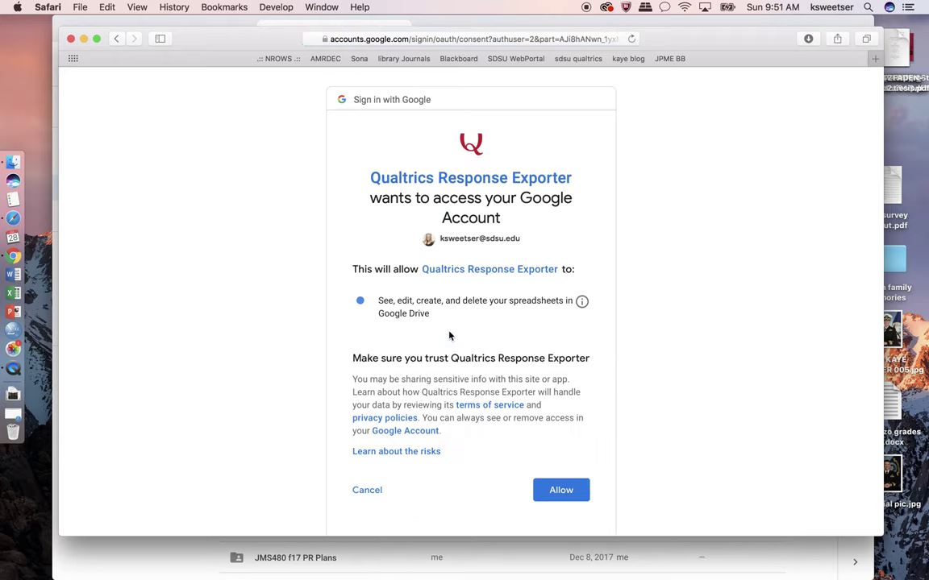
click(563, 493)
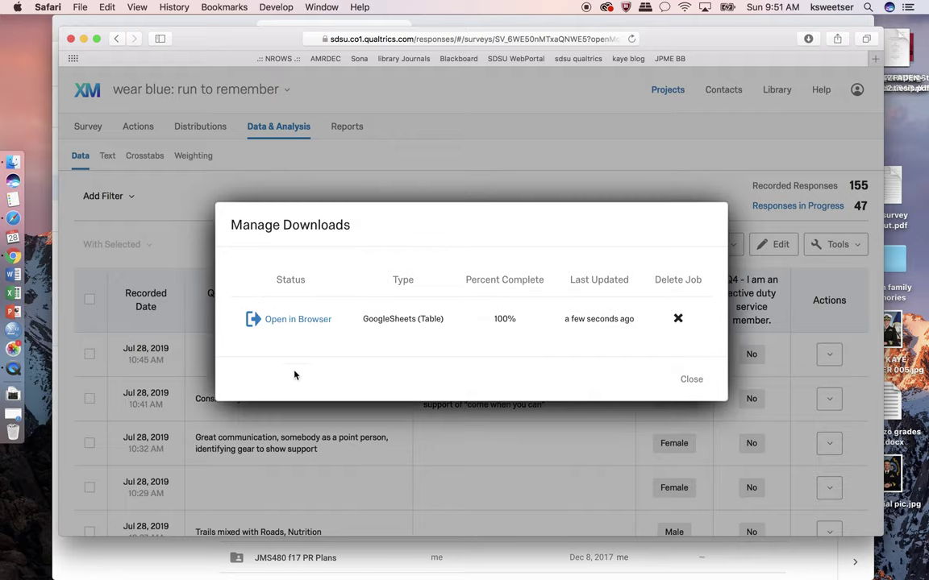
click(299, 320)
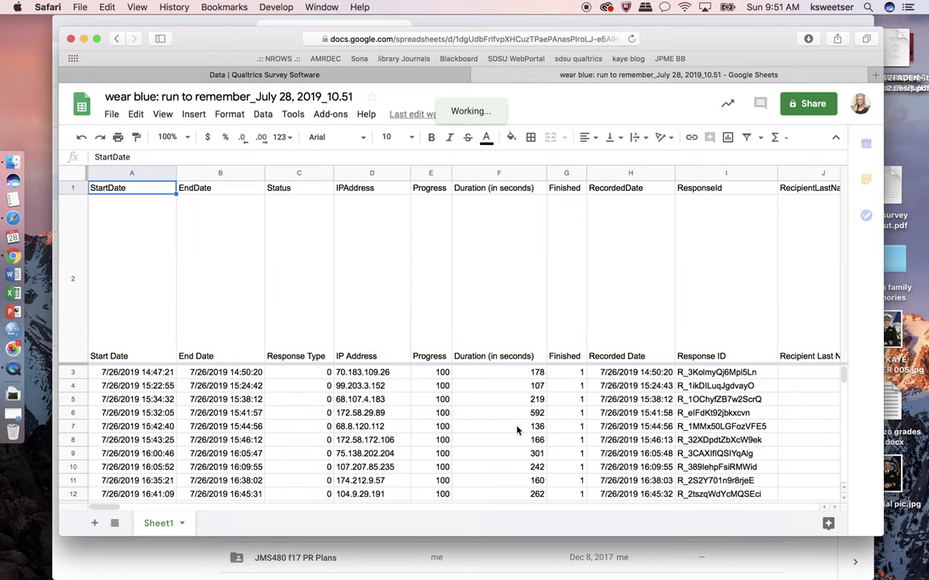
scroll(517, 430, right, 15)
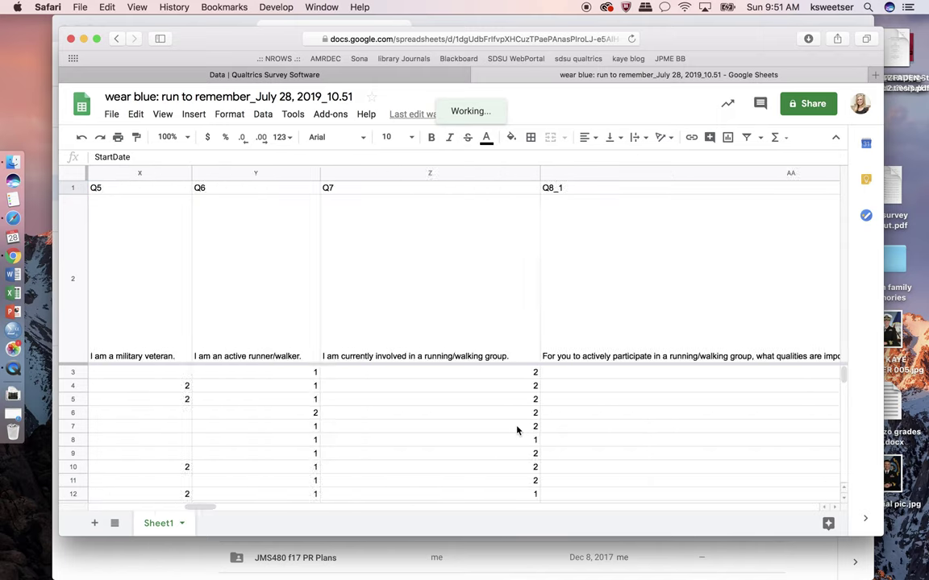
scroll(516, 430, right, 15)
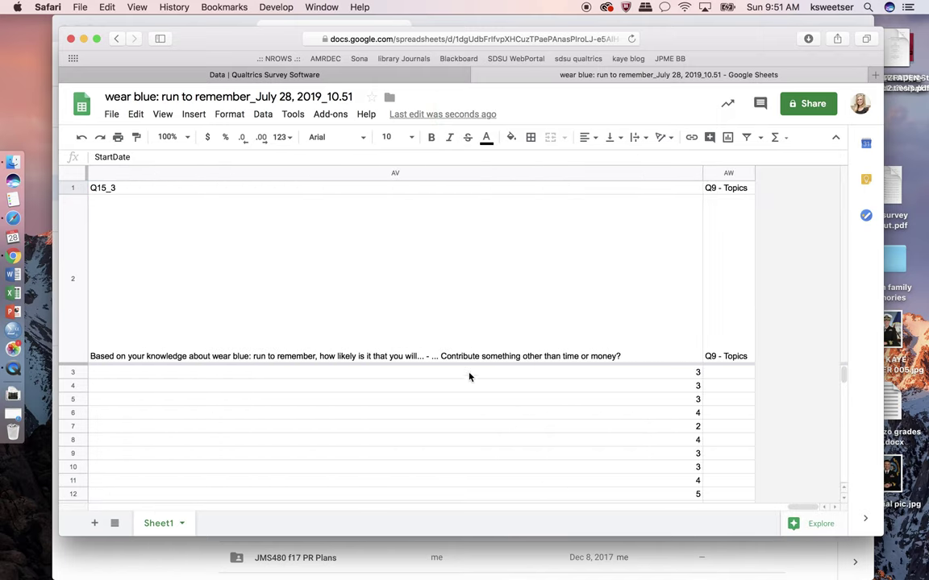
scroll(418, 413, left, 5)
click(314, 353)
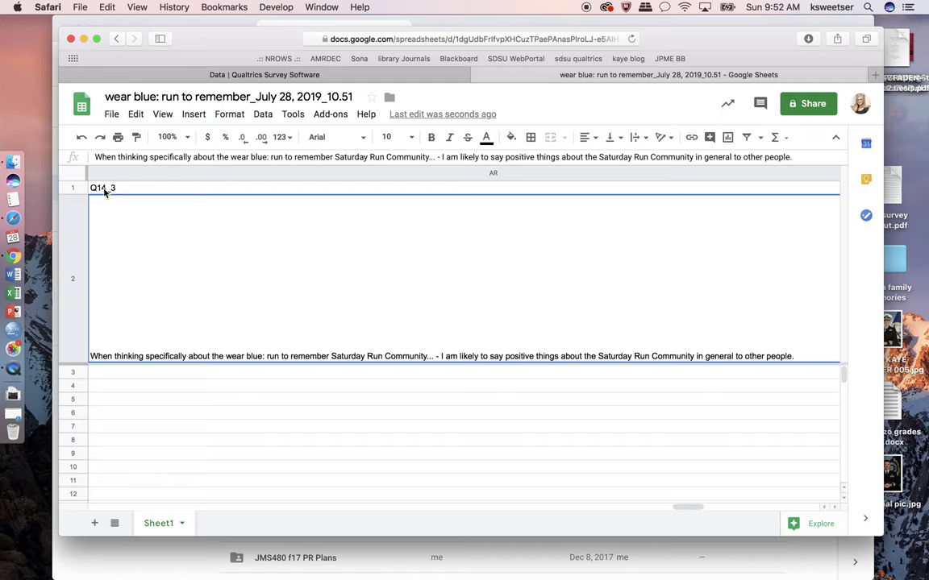
key(Right)
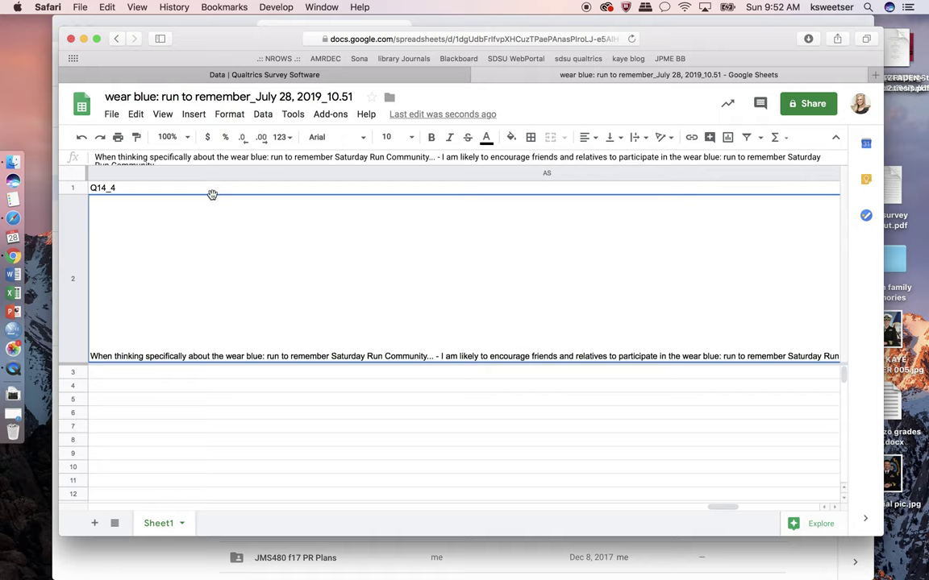
key(Left)
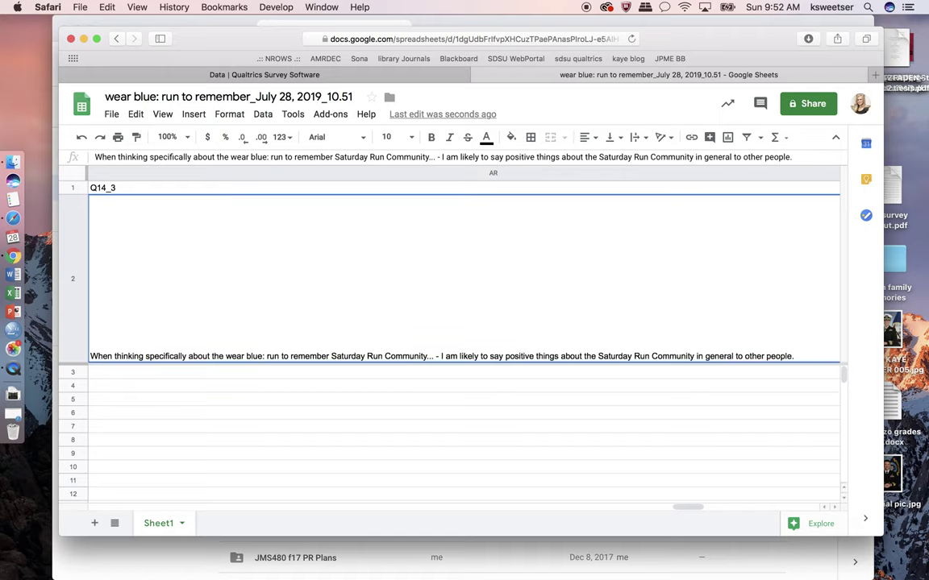
key(Left)
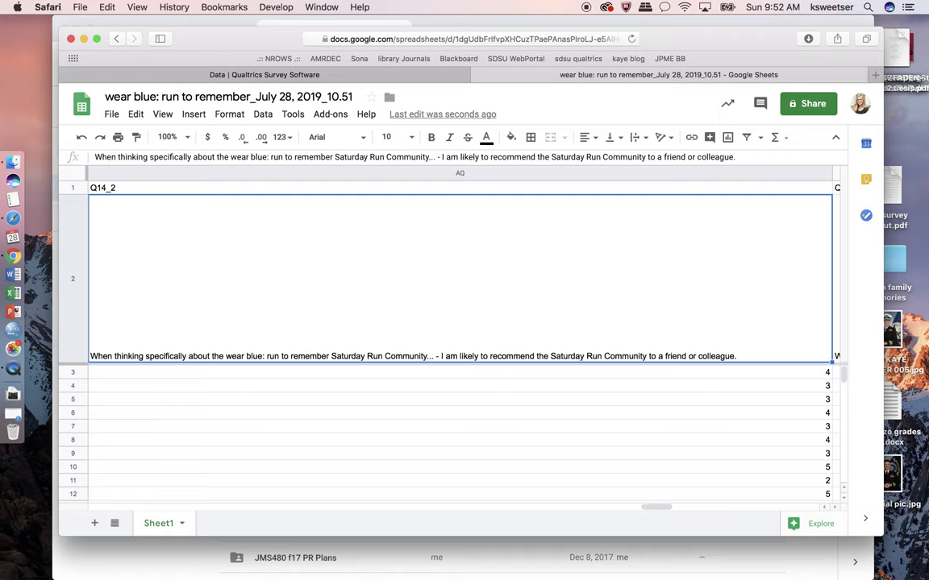
key(Left)
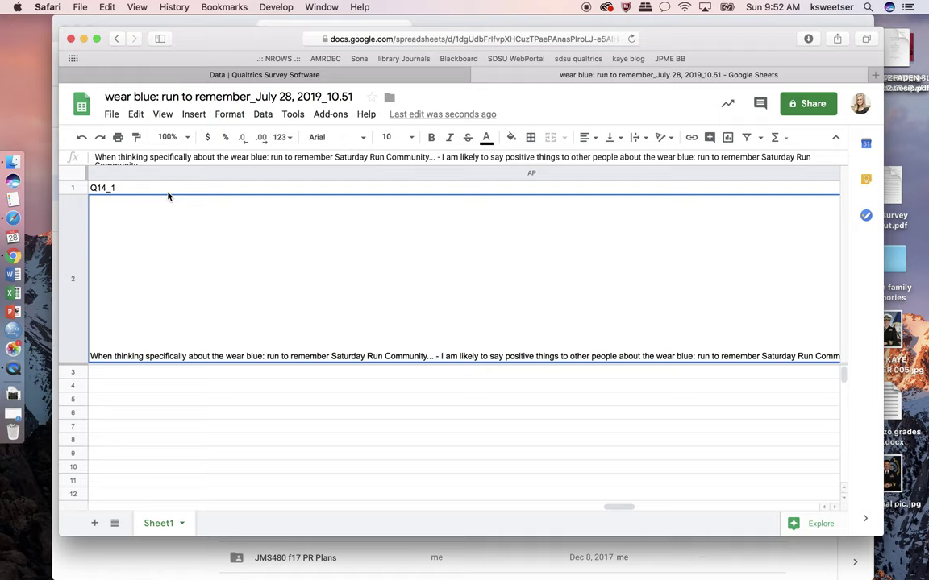
click(290, 387)
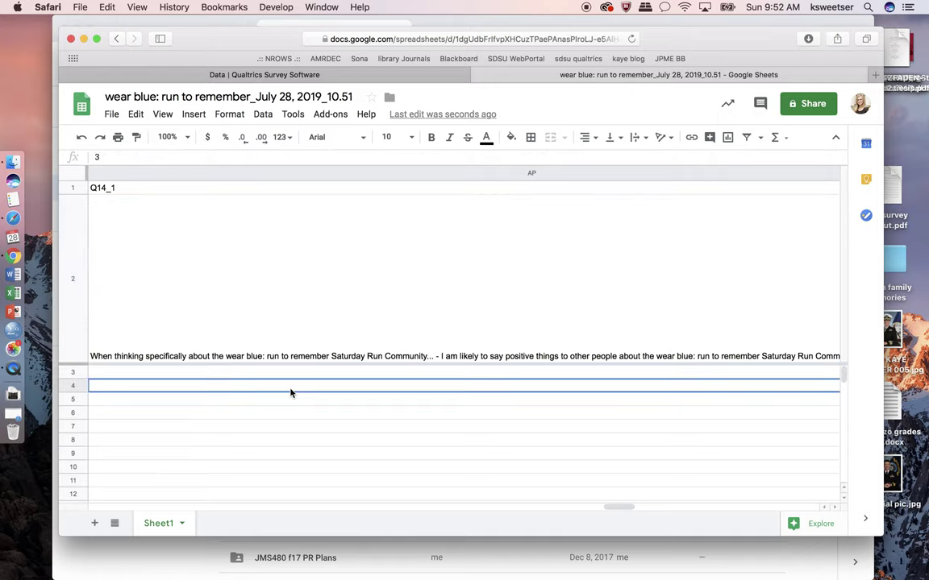
key(Right)
key(Right)
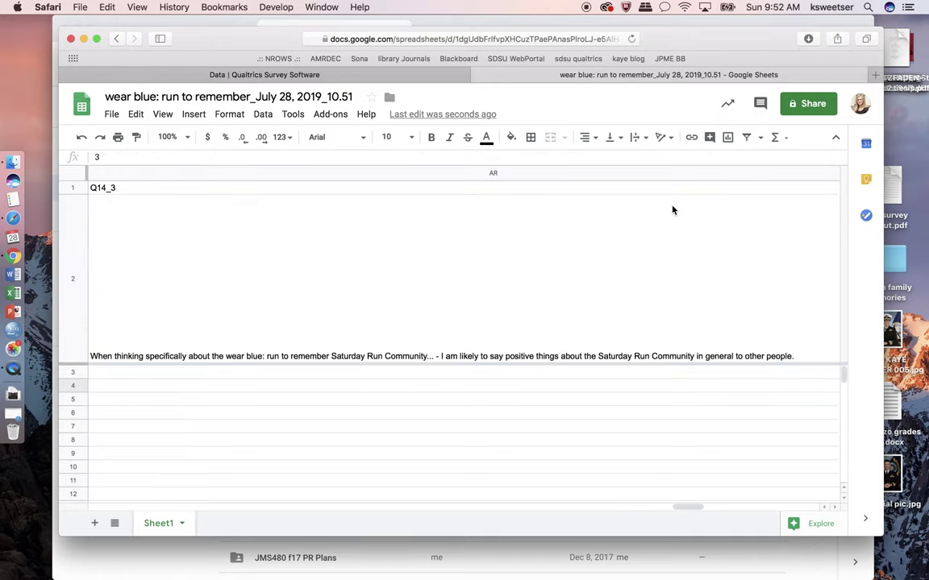
scroll(482, 389, right, 5)
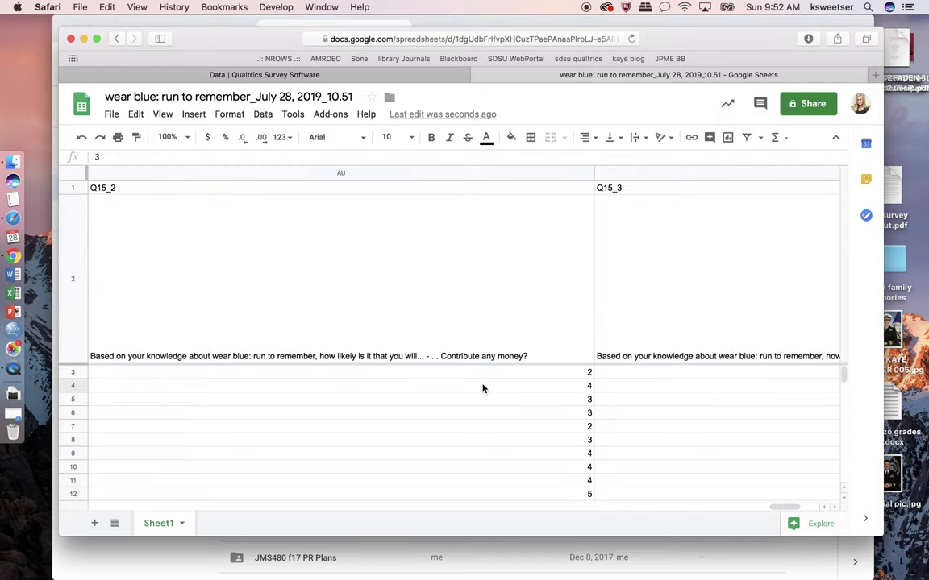
click(503, 375)
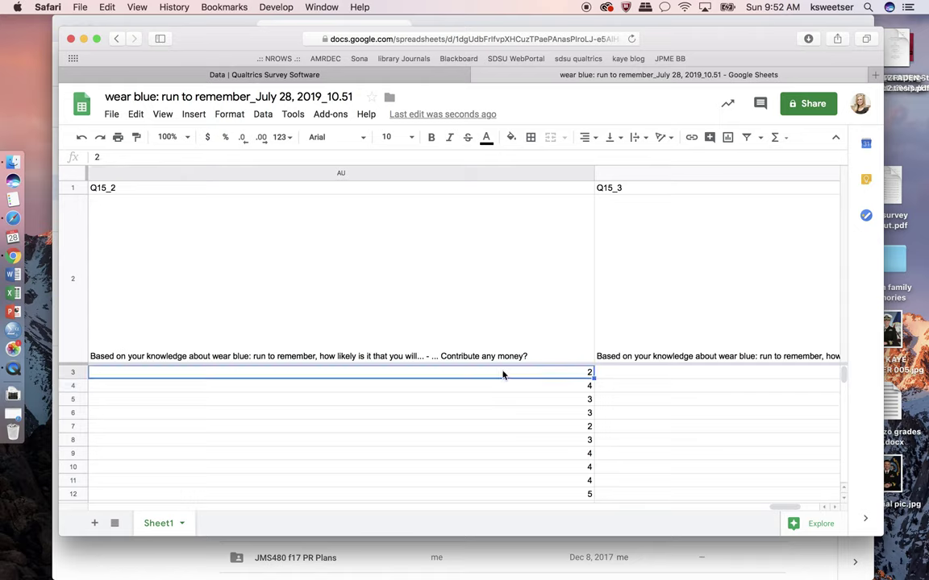
key(Left)
key(Left)
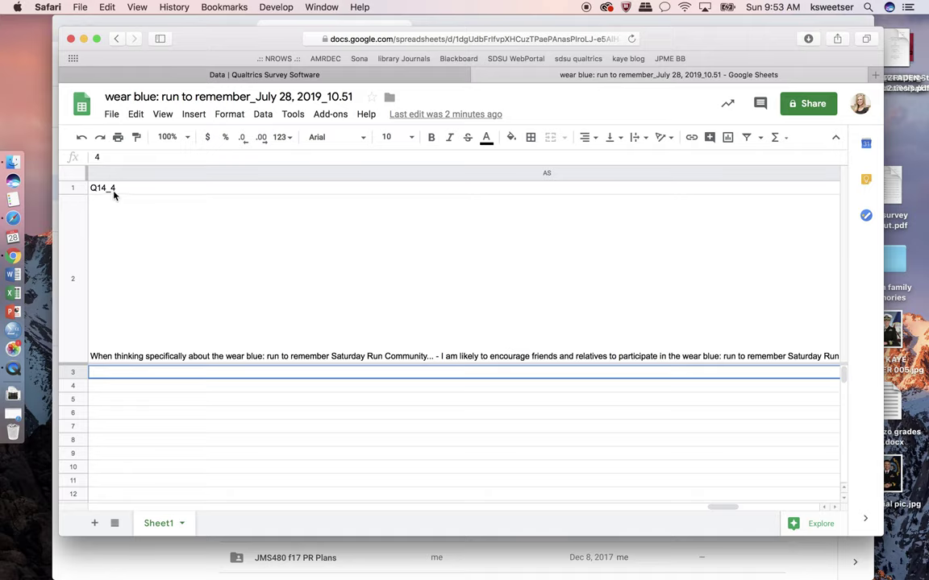
key(Left)
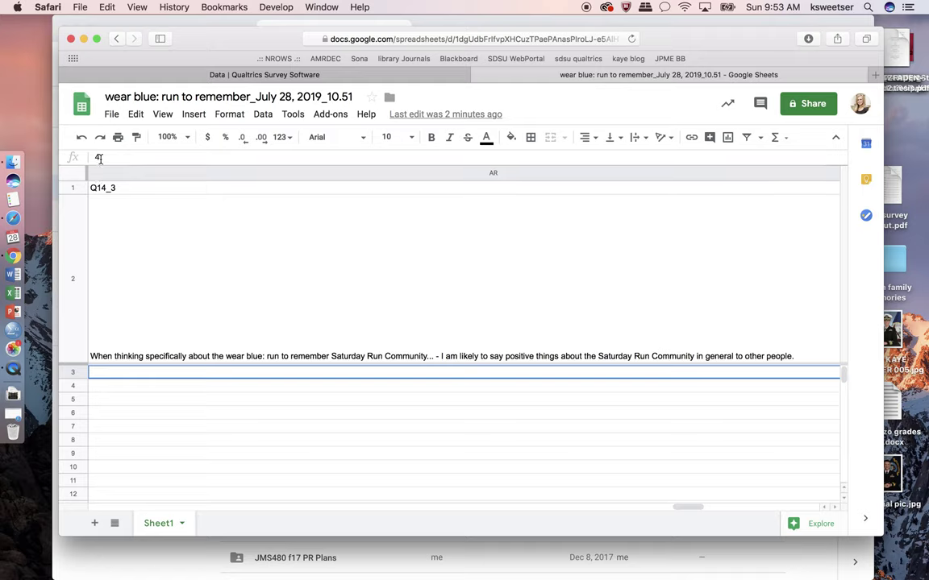
key(Left)
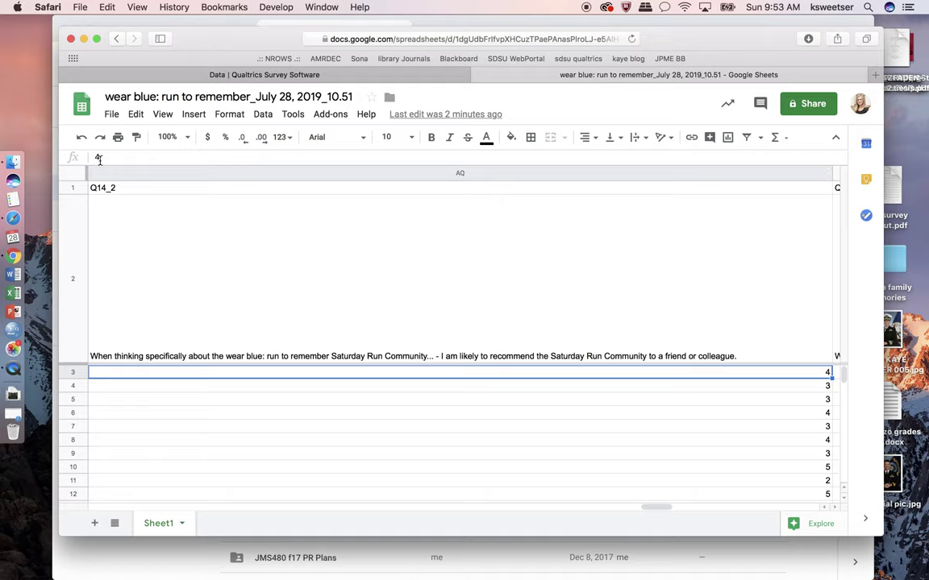
key(Left)
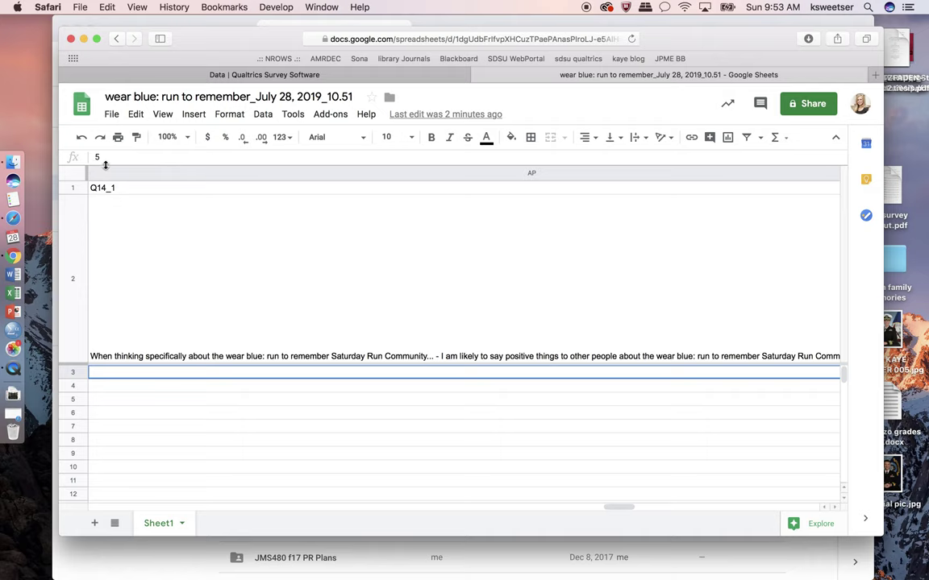
key(super+space)
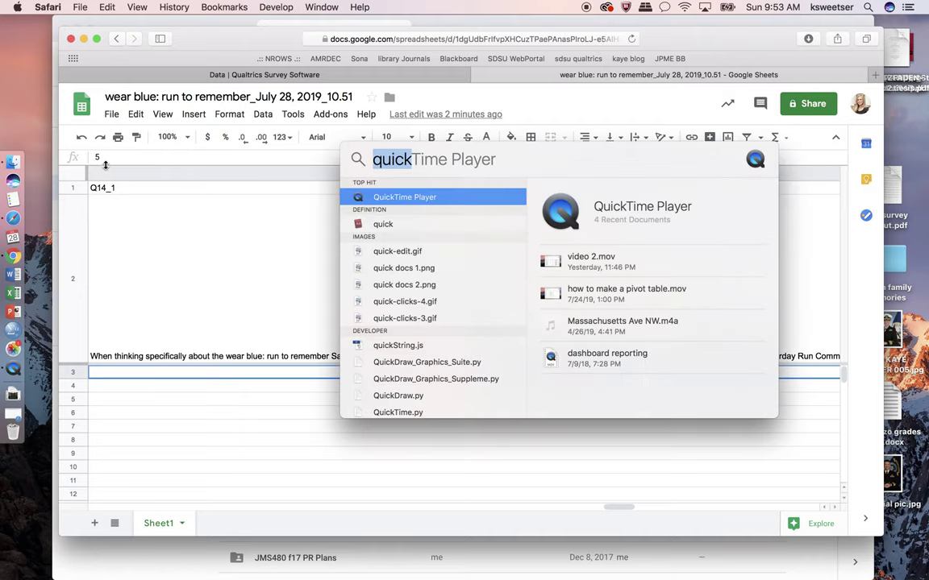
text(17/4)
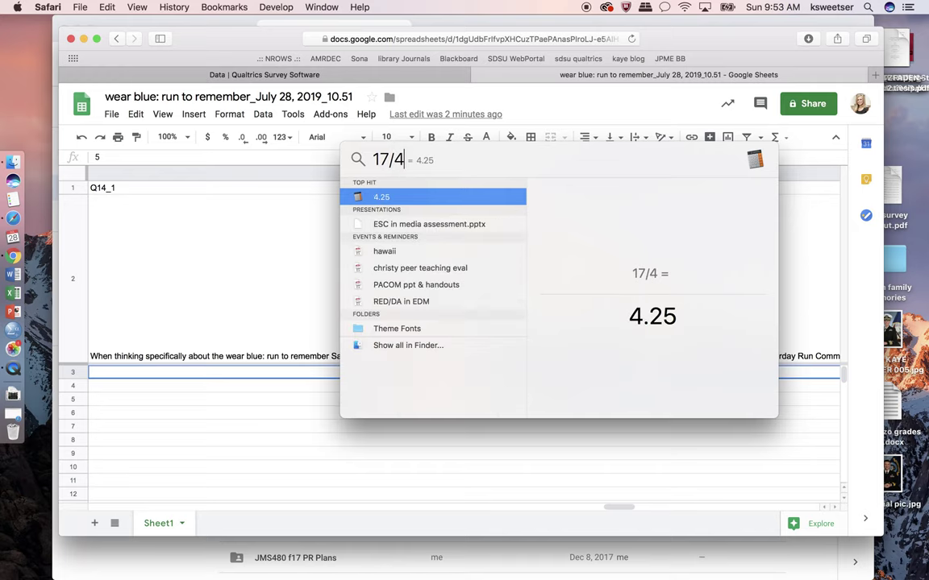
click(243, 224)
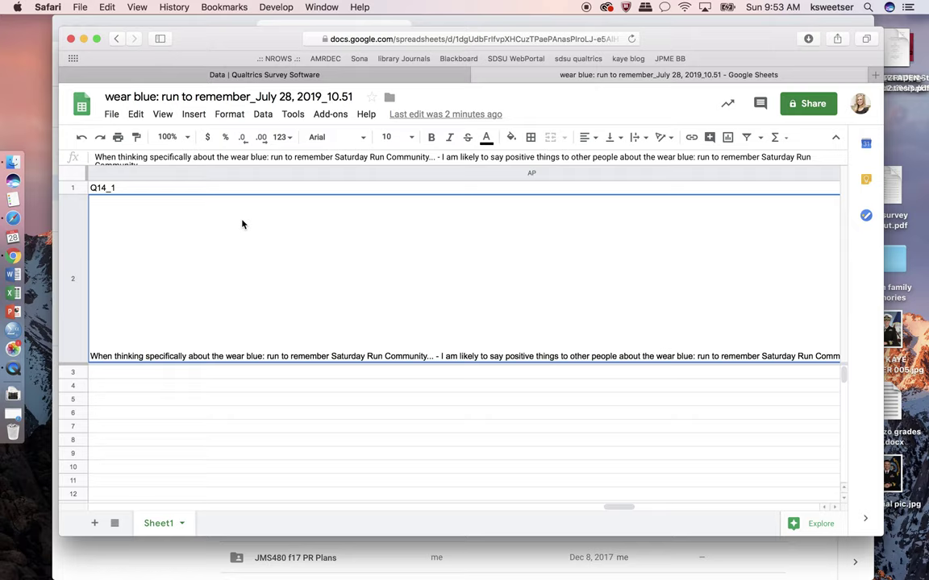
click(260, 374)
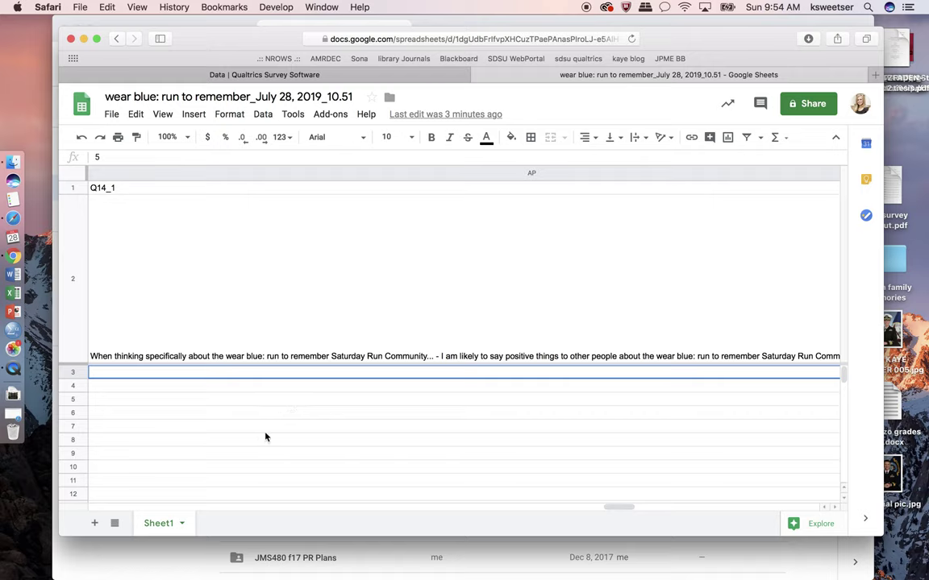
click(109, 193)
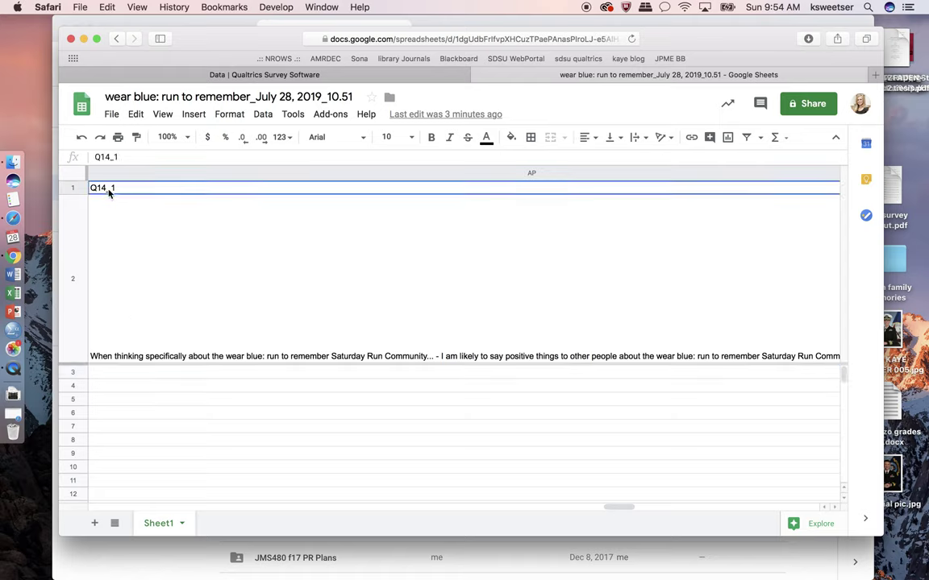
key(Right)
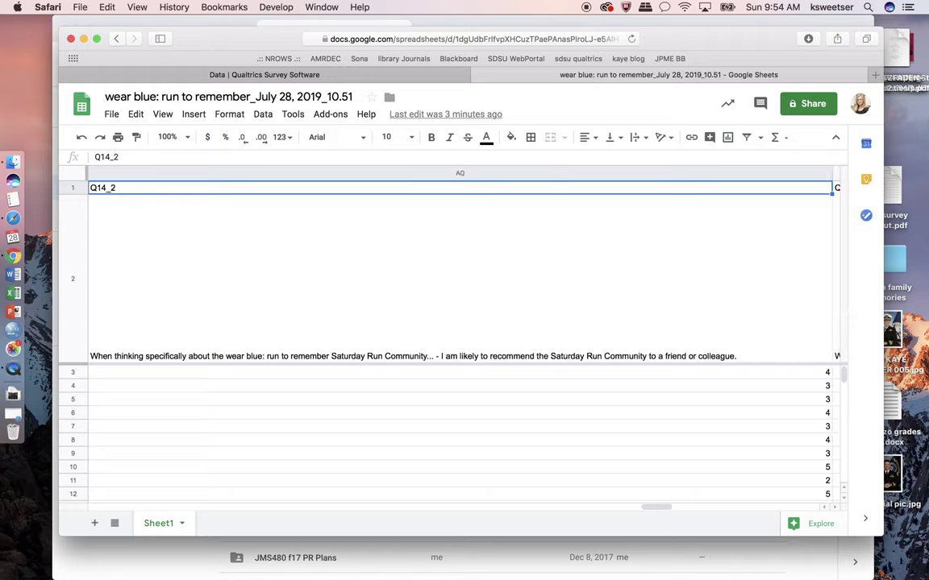
key(Right)
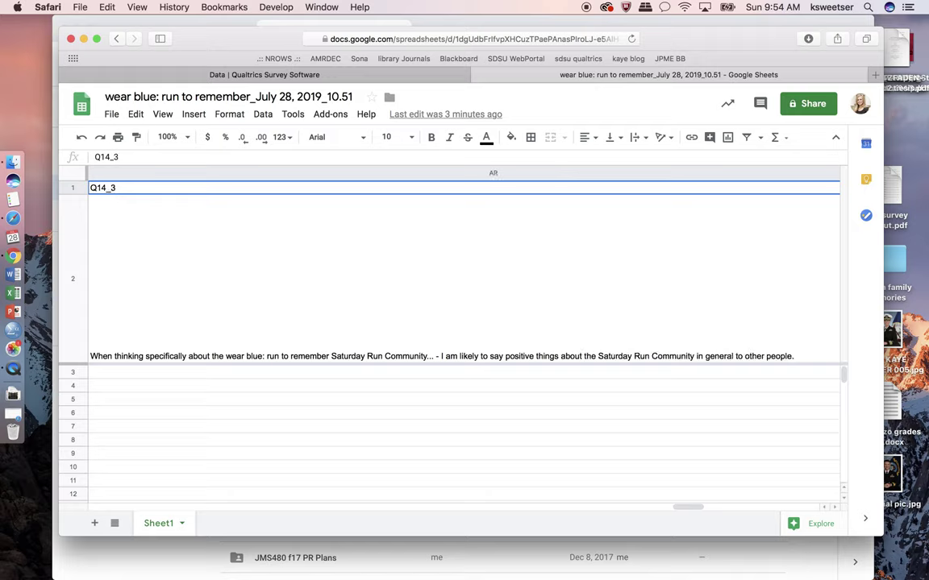
key(Right)
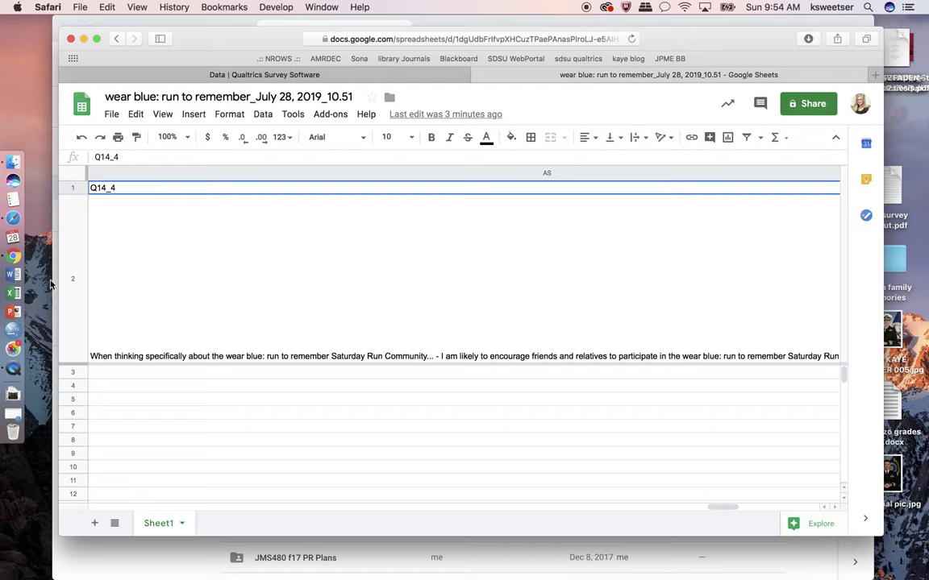
click(73, 188)
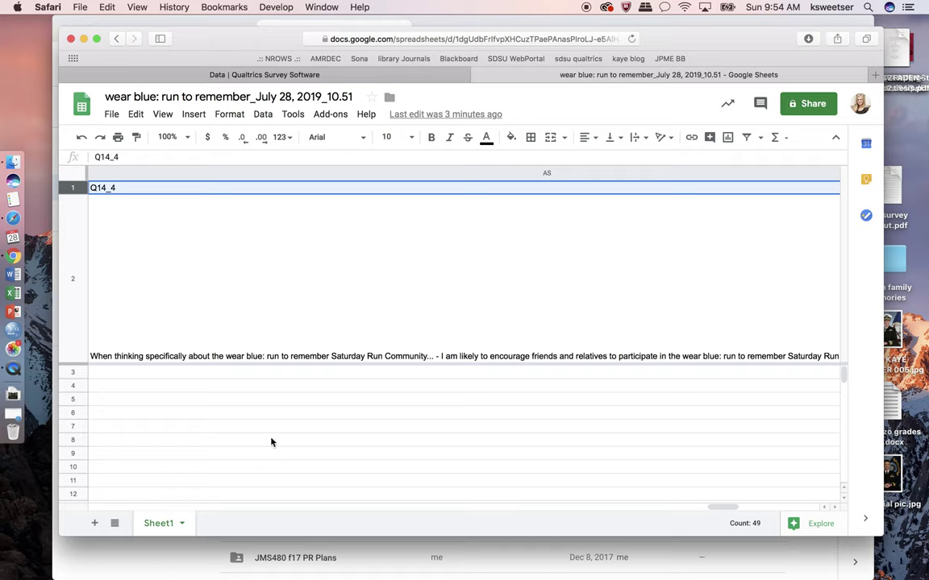
scroll(266, 419, left, 5)
click(247, 375)
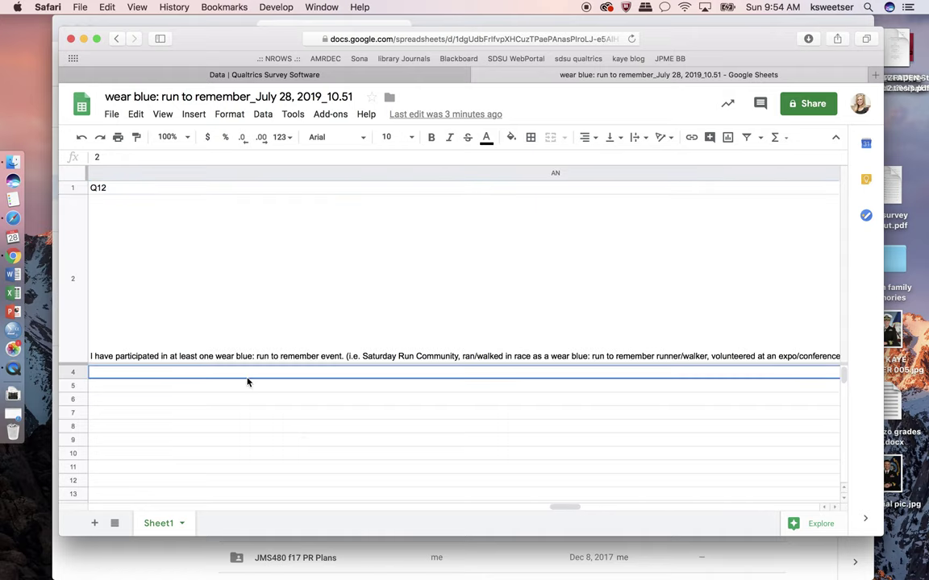
key(Right)
key(Right)
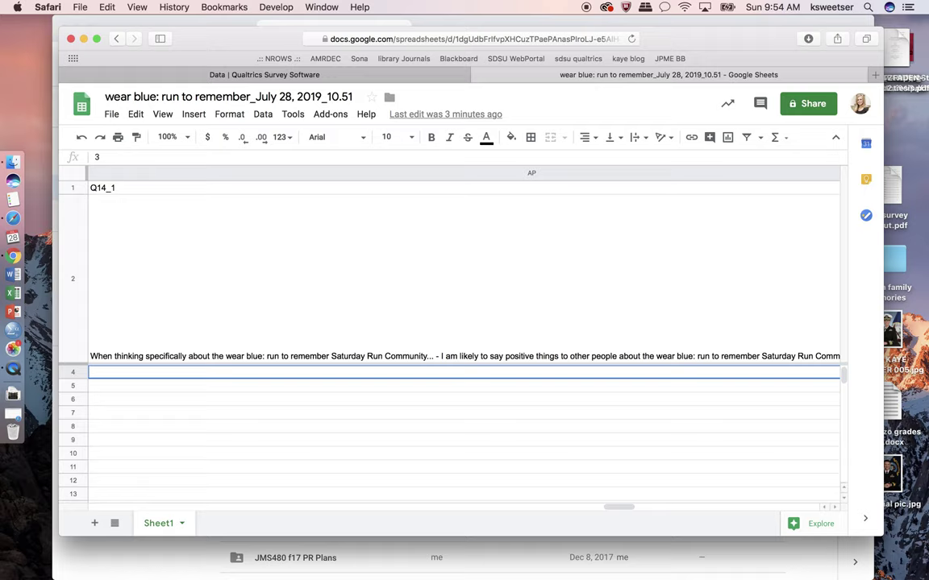
key(Right)
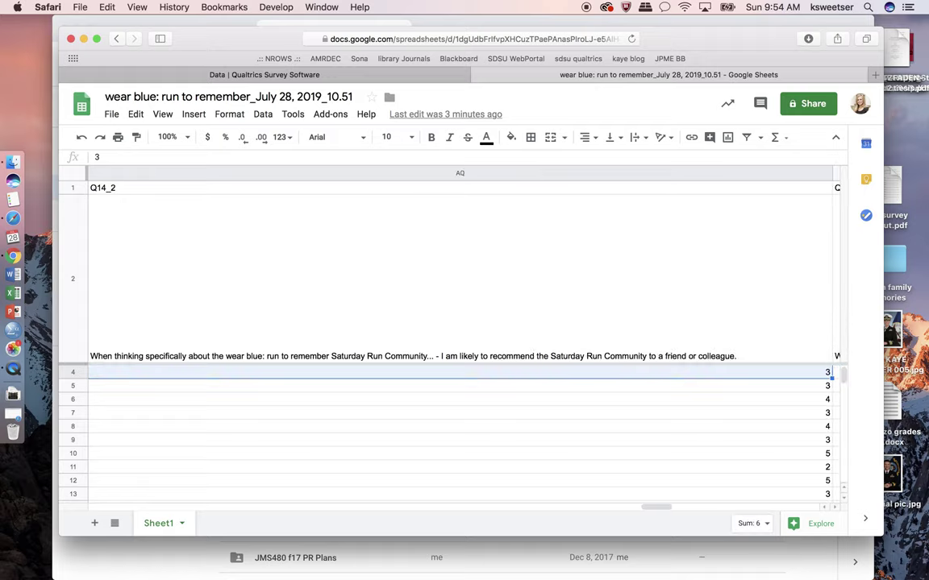
key(Right)
key(Right)
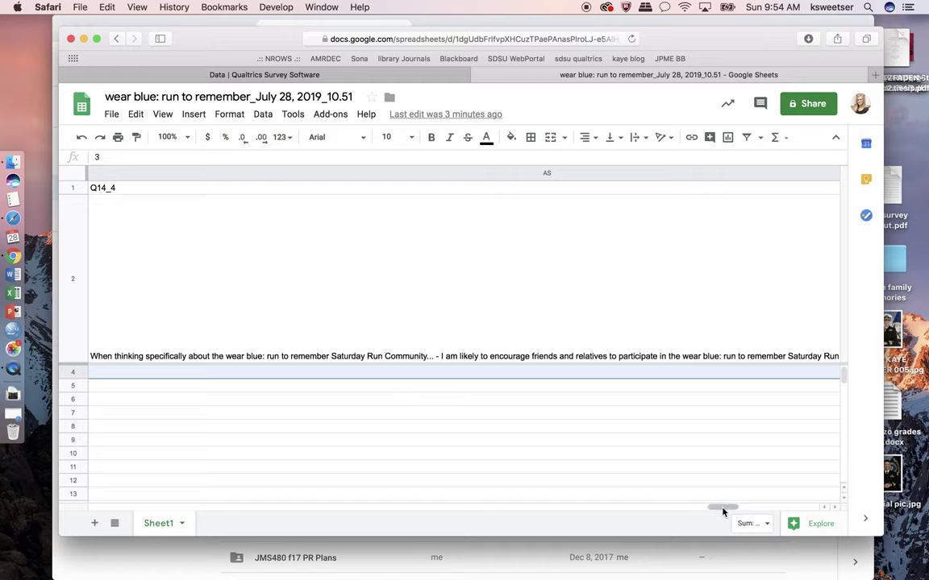
mouse_move(726, 508)
mouse_down()
mouse_move(614, 512)
mouse_move(609, 520)
mouse_move(726, 511)
mouse_up()
click(95, 524)
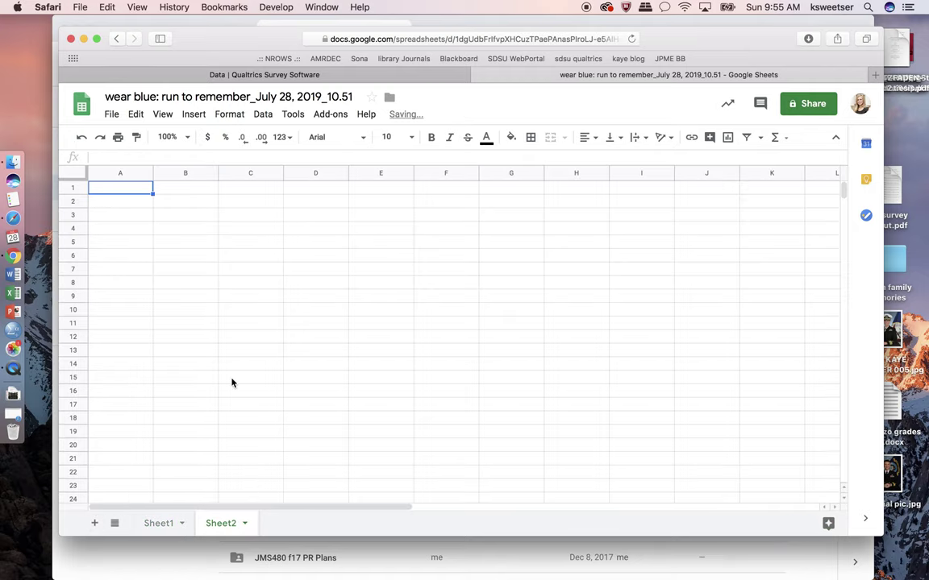
Step: Review Sheet1's row 3 Q14 answers across the columns, then return to blank Sheet2
click(162, 524)
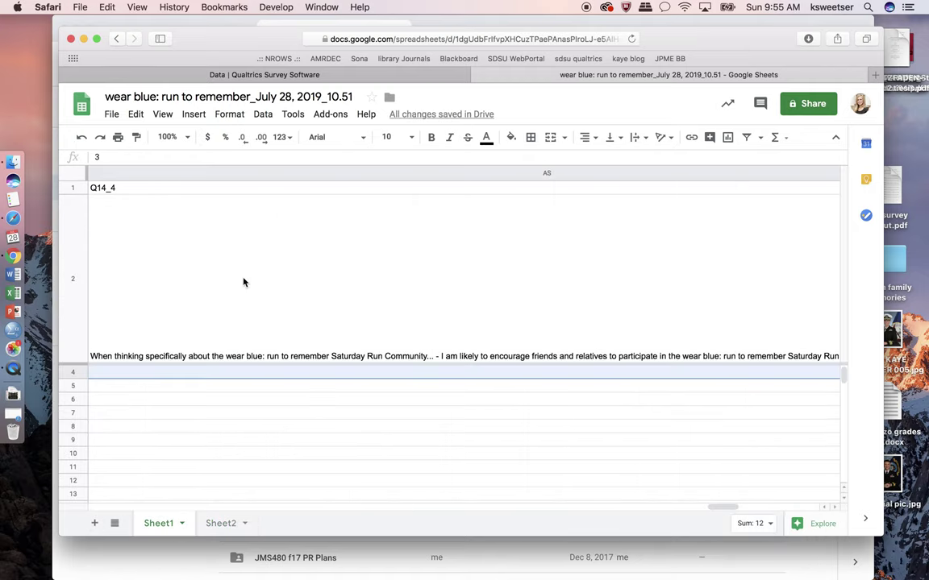
scroll(154, 398, left, 5)
click(156, 375)
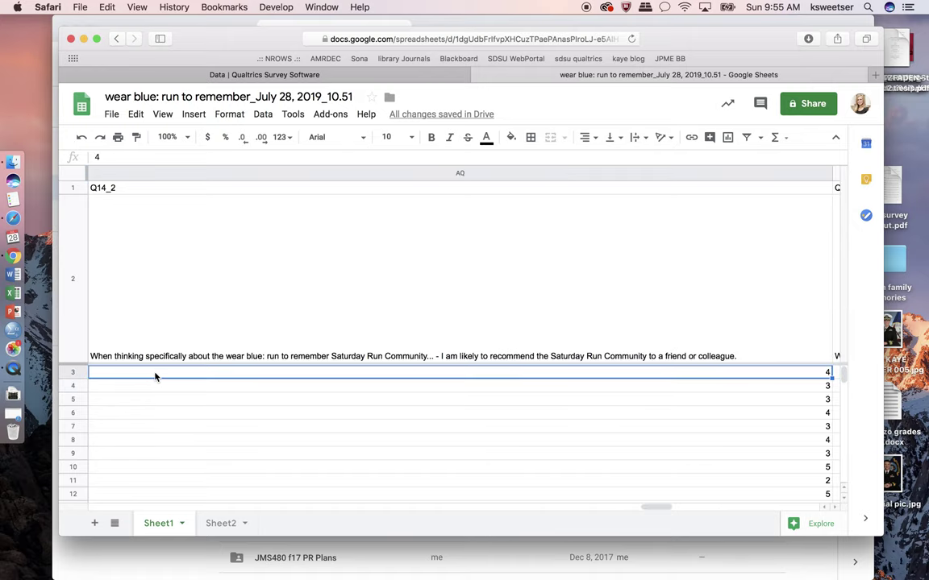
scroll(156, 376, left, 15)
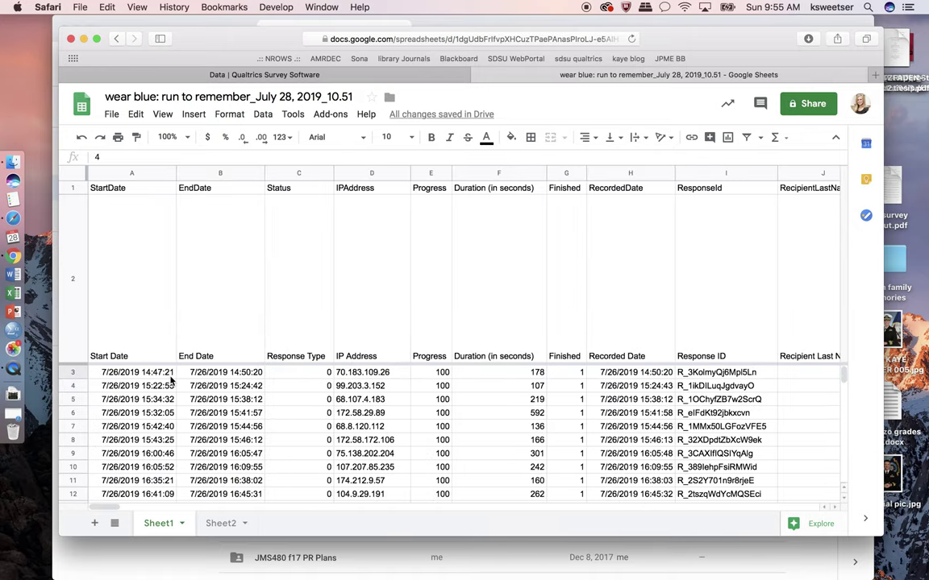
scroll(171, 381, right, 5)
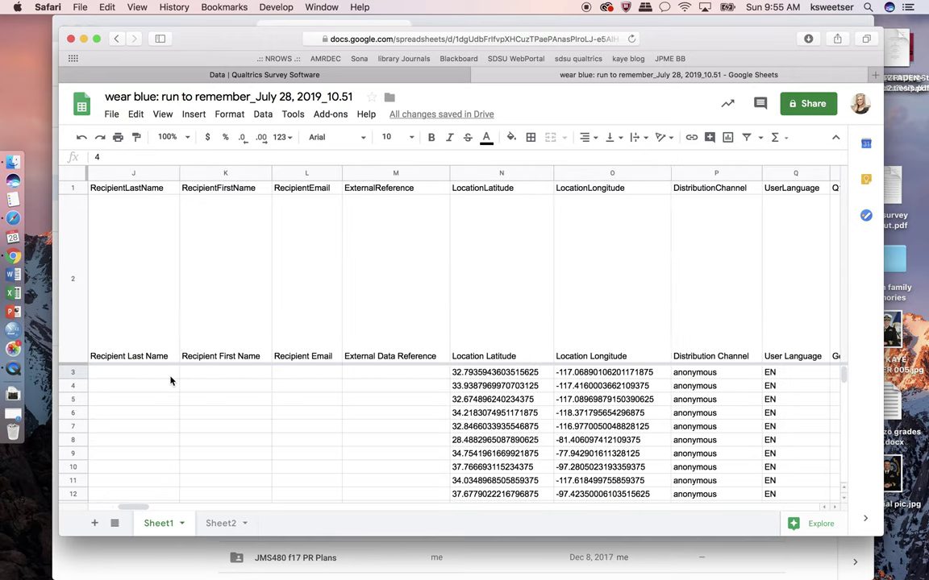
scroll(171, 381, right, 5)
scroll(286, 411, right, 15)
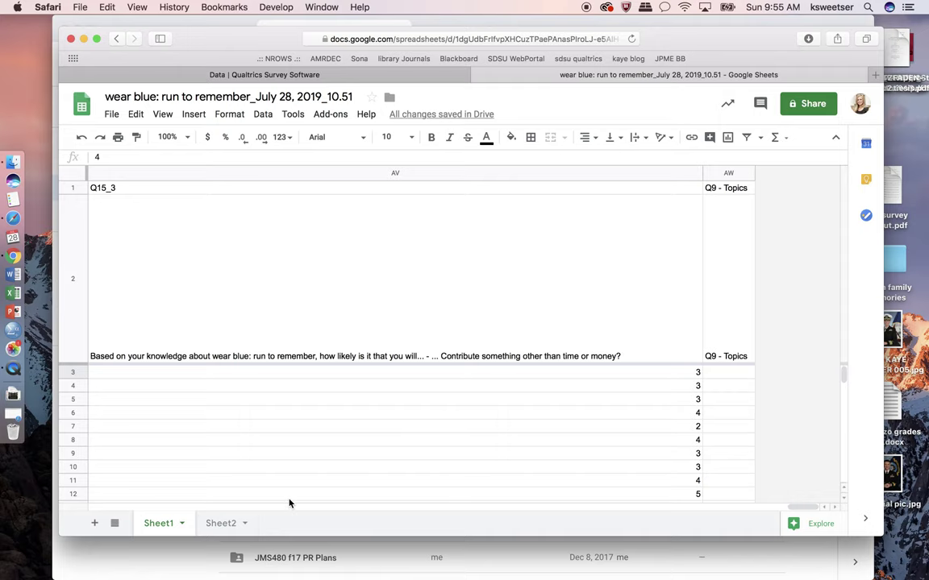
click(229, 532)
Step: Enter =AVERAGE(AP3:AS3) in Sheet2's A1, which returns a #DIV/0! error
text(=)
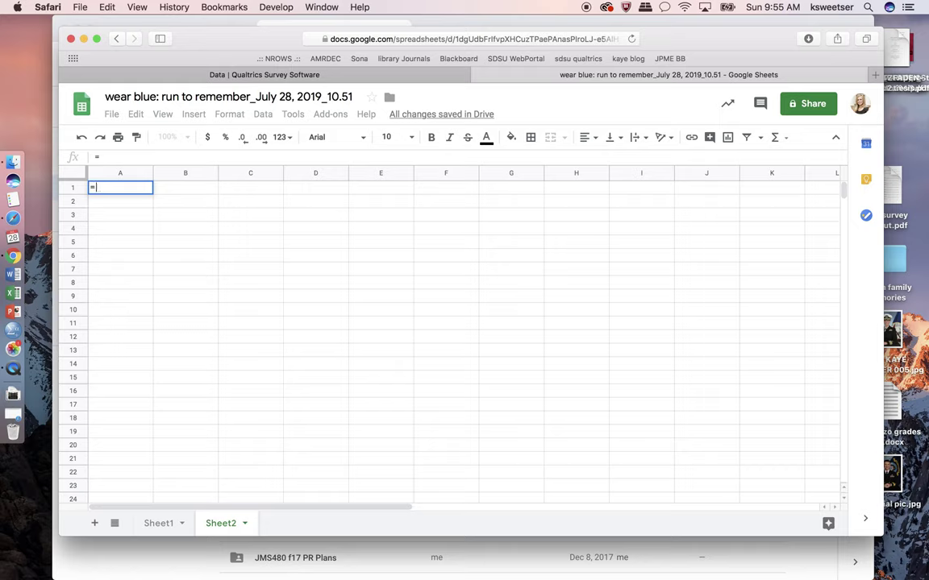
text(AVER)
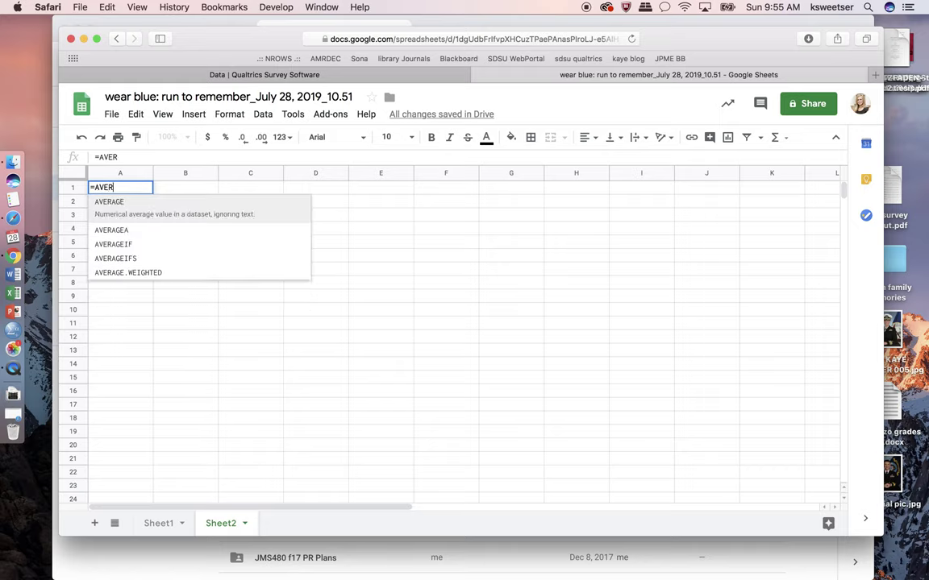
click(133, 209)
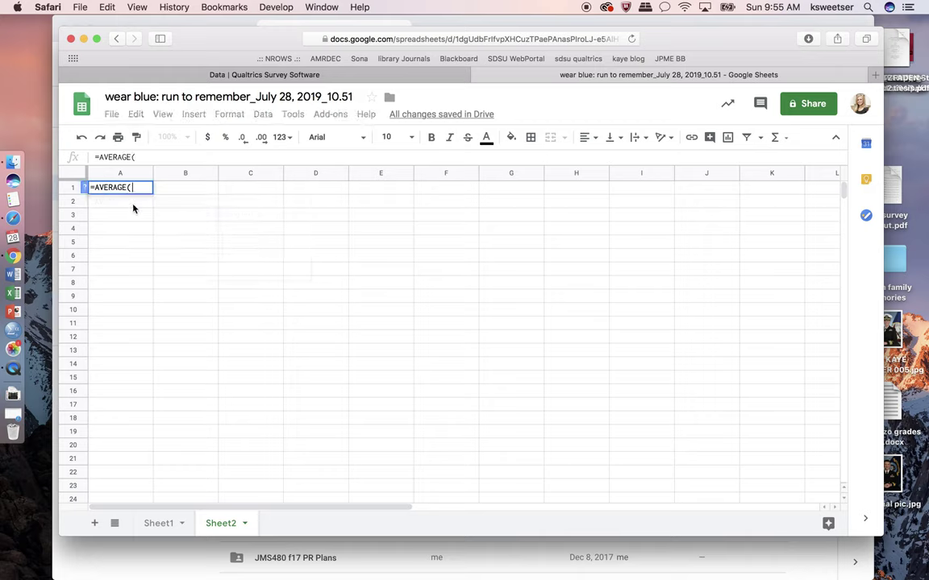
text(A)
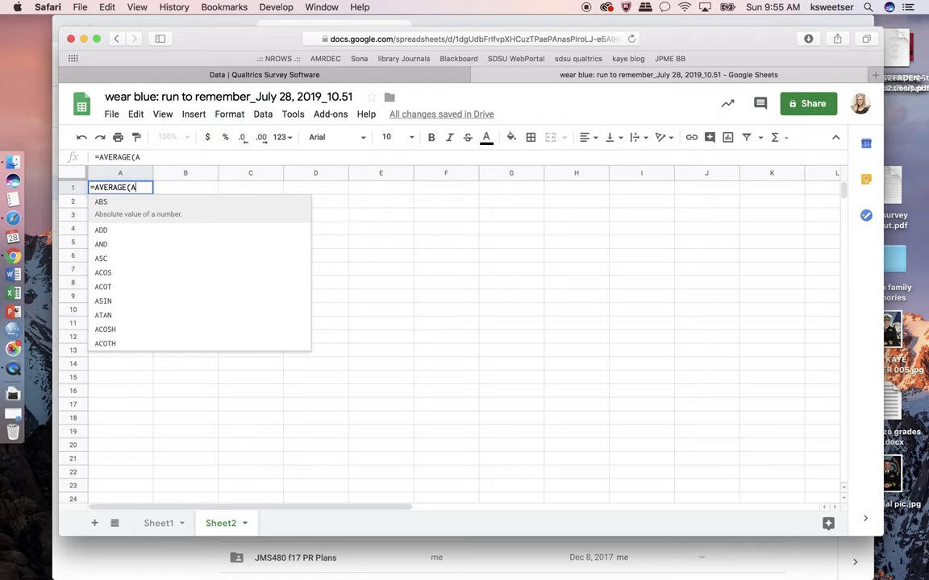
text(P:AS)
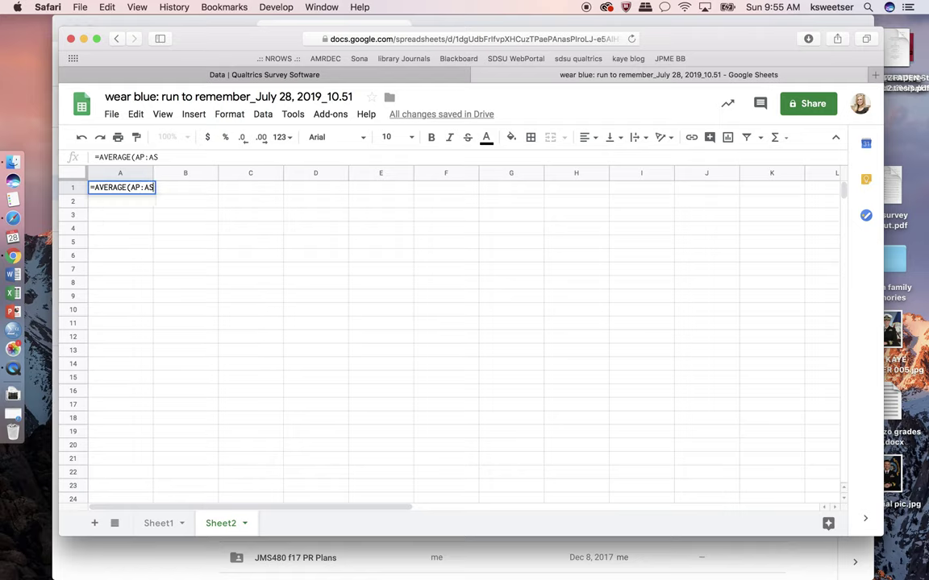
text())
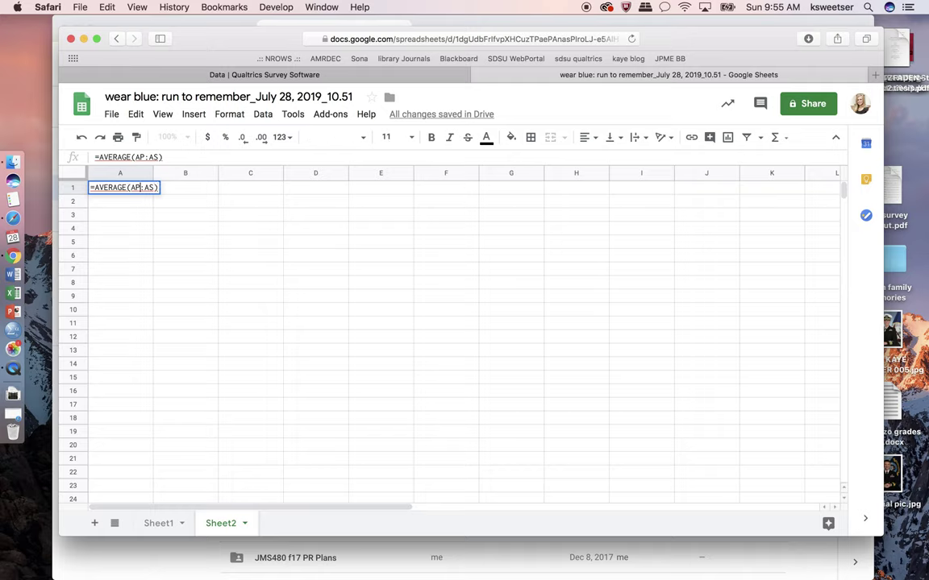
click(137, 187)
text(3)
text(3)
key(Return)
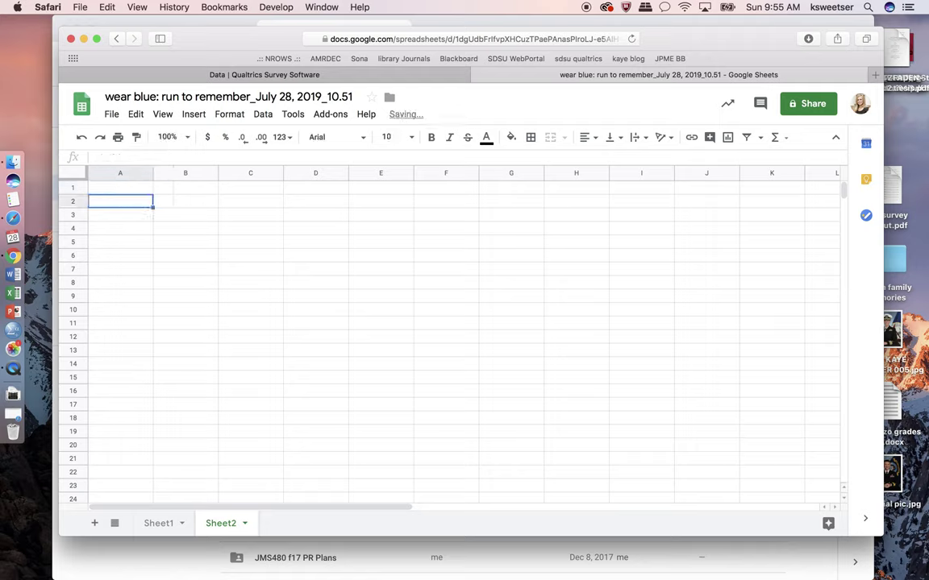
click(129, 189)
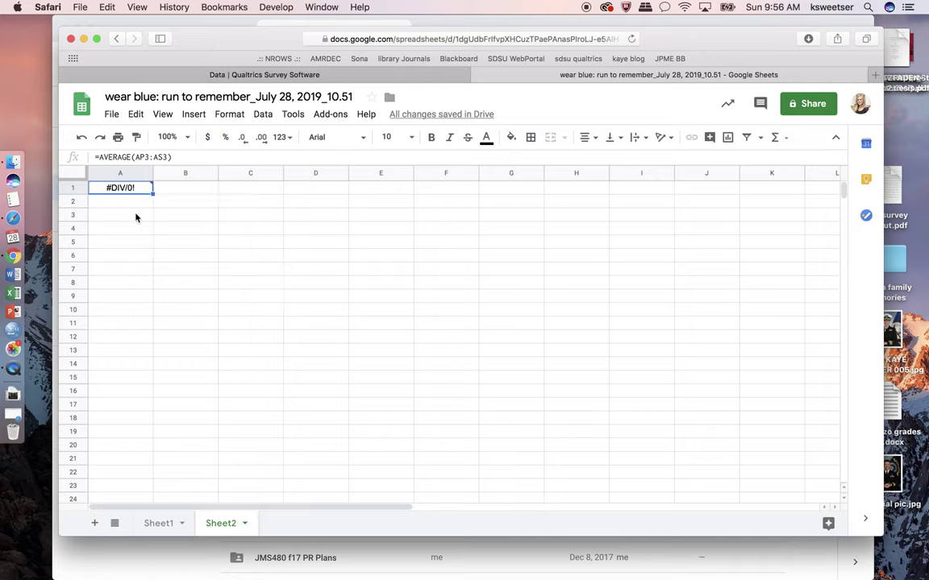
click(118, 203)
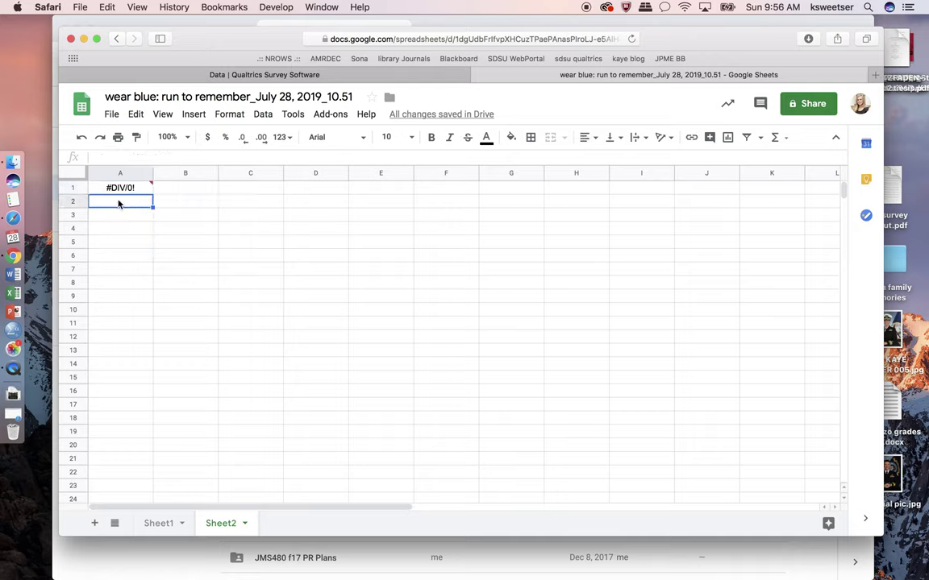
Step: Inspect the AP3:AS3 reference in A1's formula and clear the failing formula
key(Up)
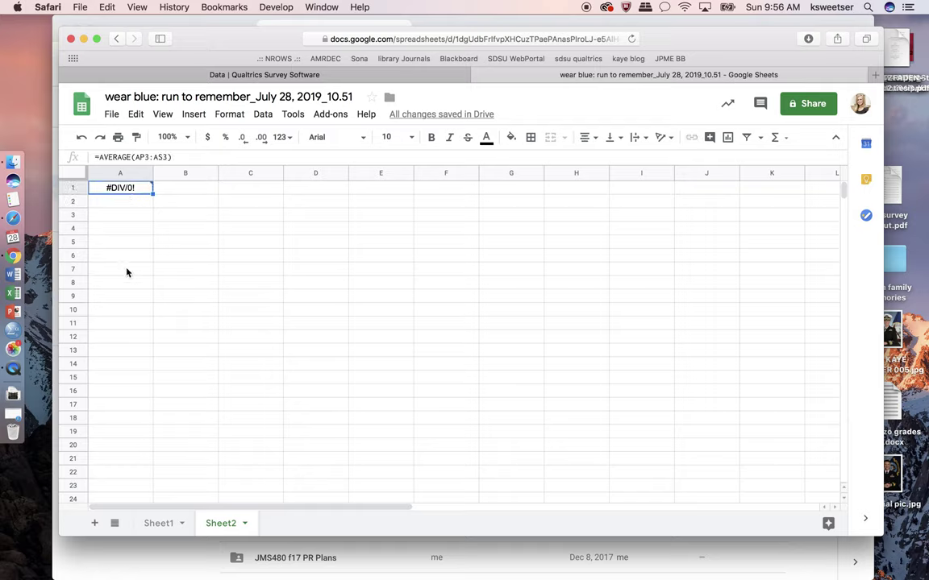
click(135, 158)
drag(136, 157, 168, 159)
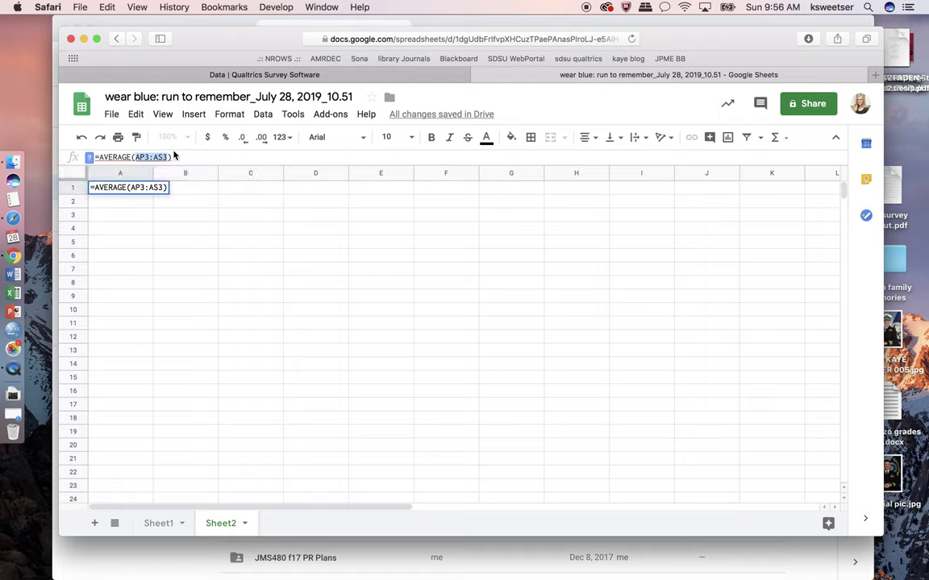
click(172, 157)
key(Escape)
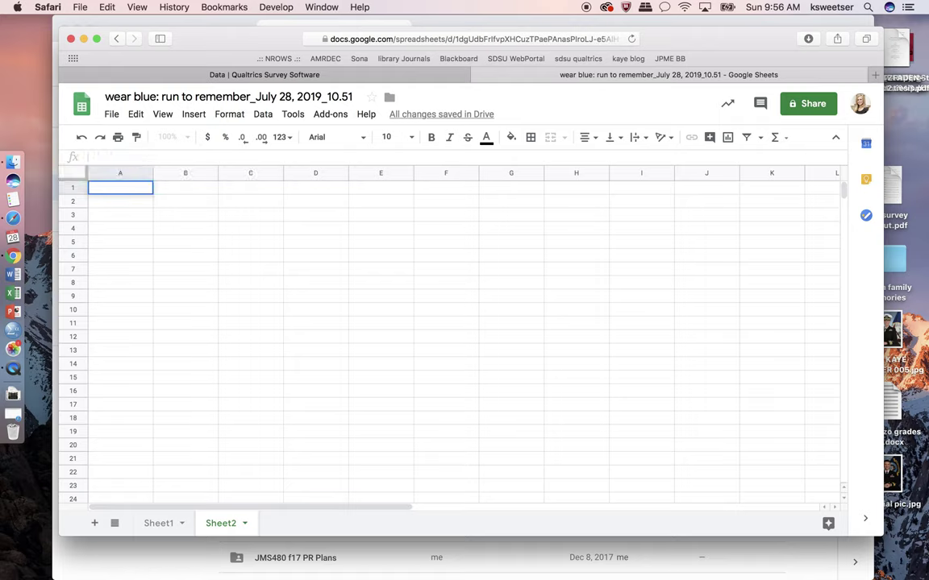
Step: Start an =AVERAGE( formula in A1 and locate the Q14 columns on Sheet1
text(=)
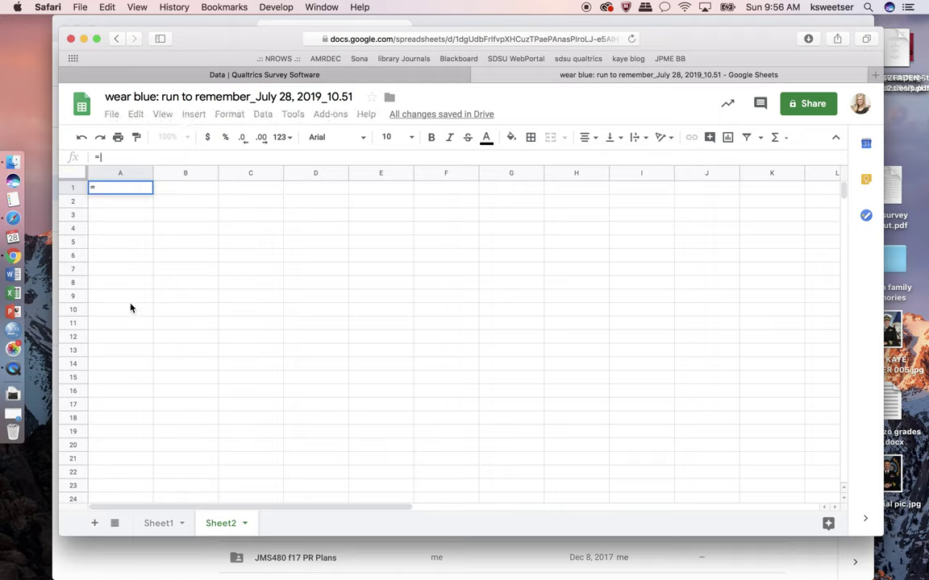
text(AVER)
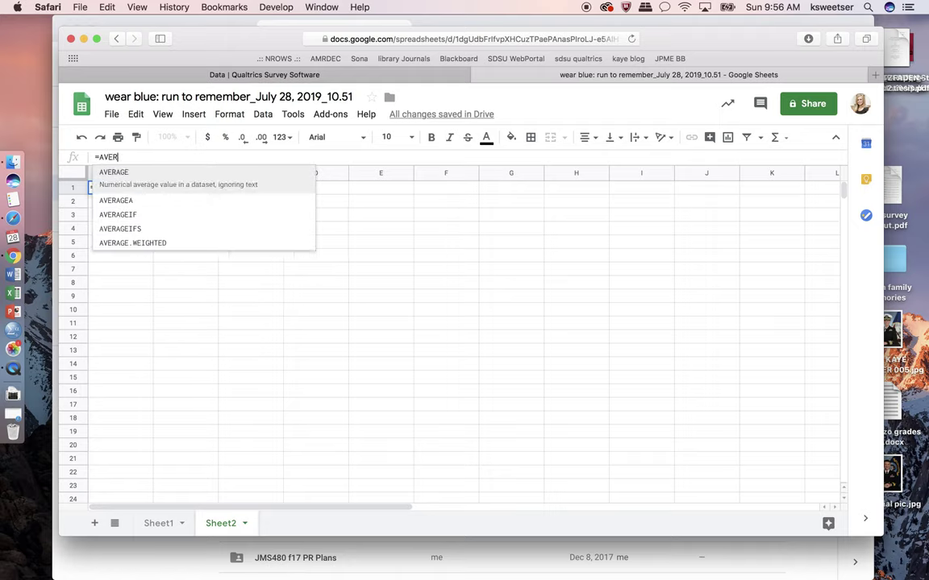
click(131, 176)
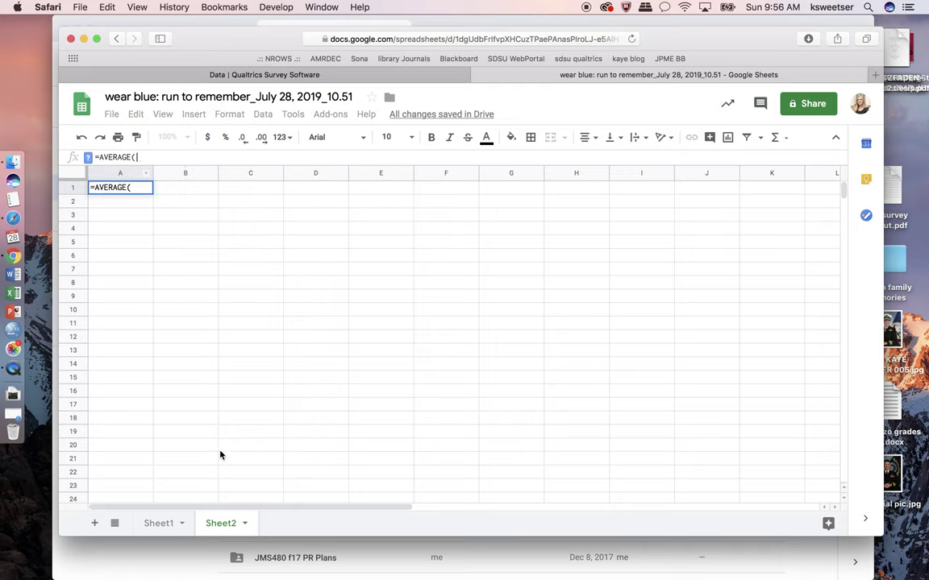
click(162, 524)
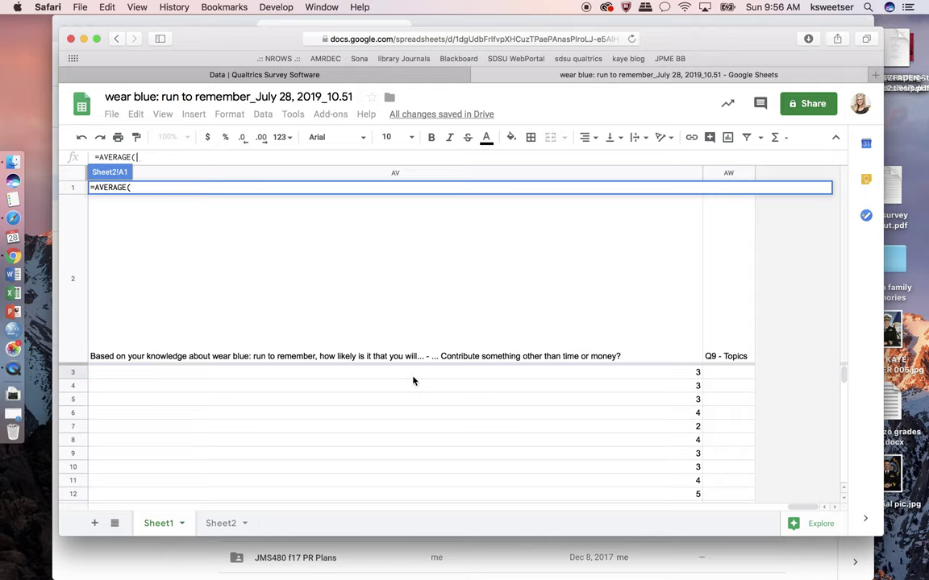
scroll(522, 391, left, 10)
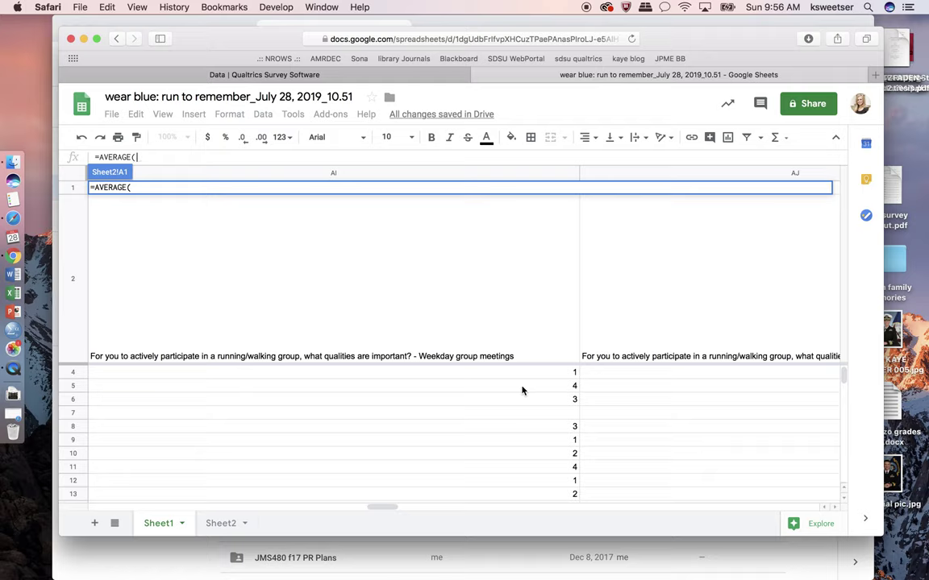
scroll(522, 391, left, 5)
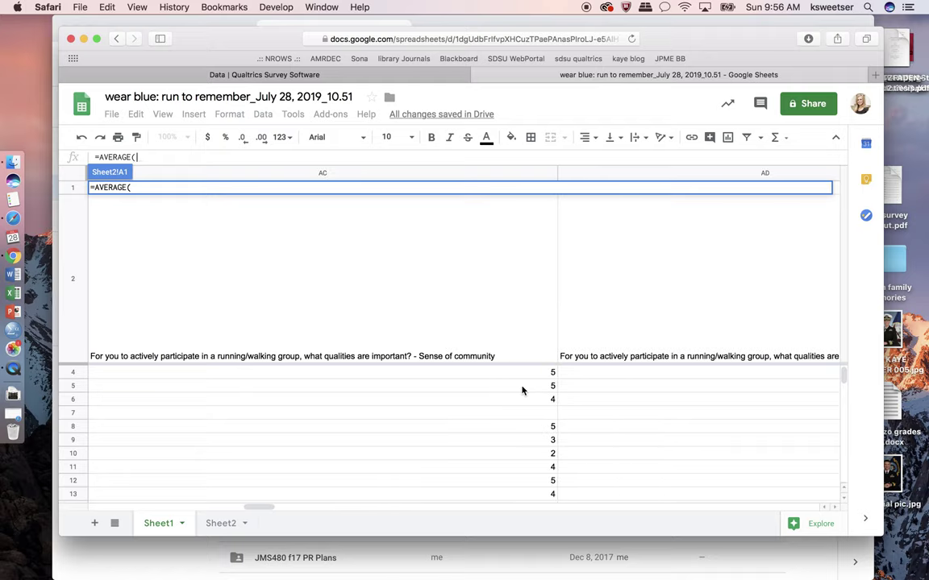
scroll(522, 391, right, 8)
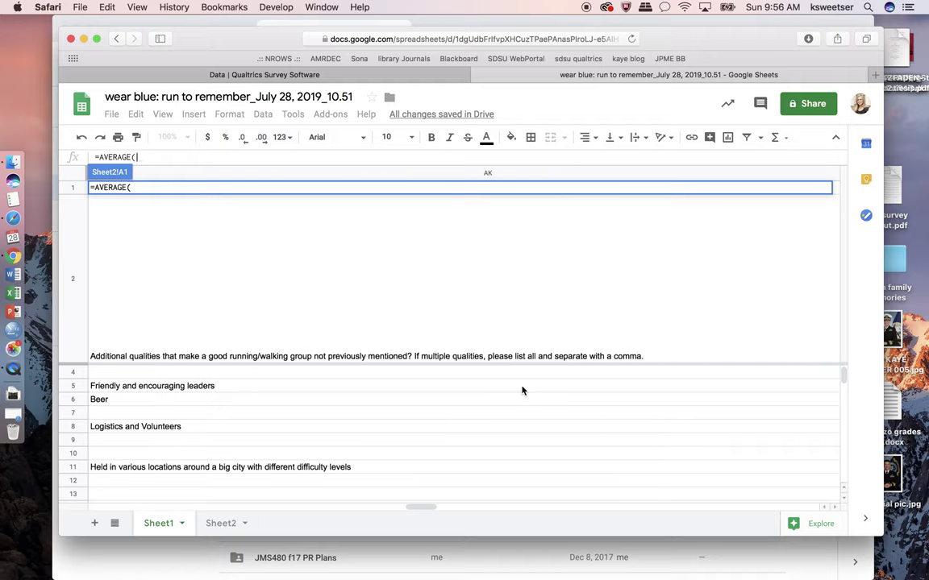
scroll(522, 391, right, 1)
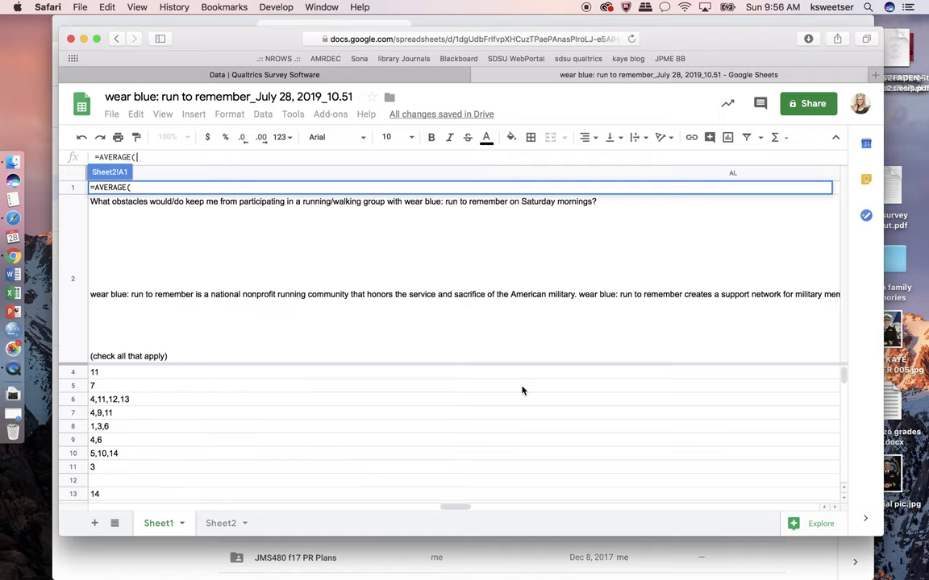
scroll(522, 391, right, 3)
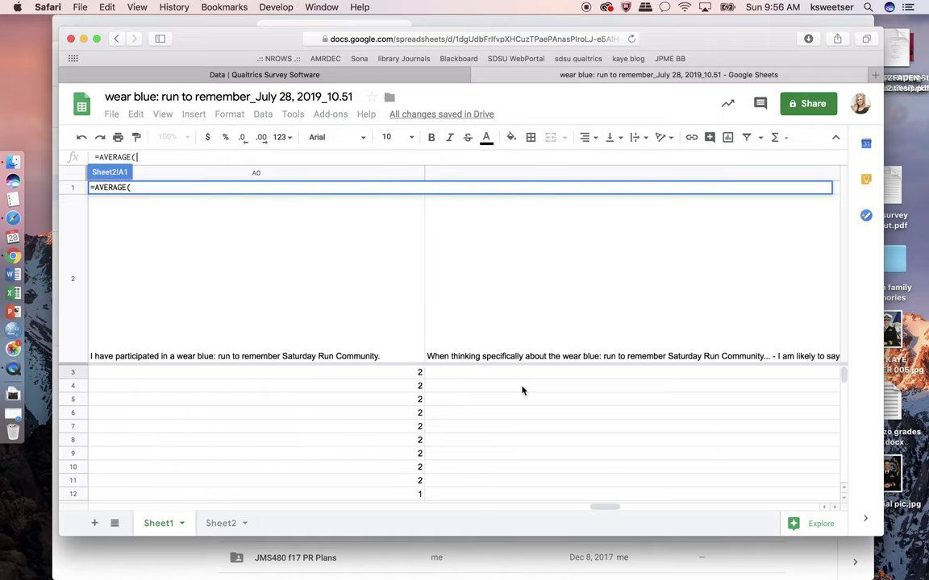
scroll(522, 391, right, 1)
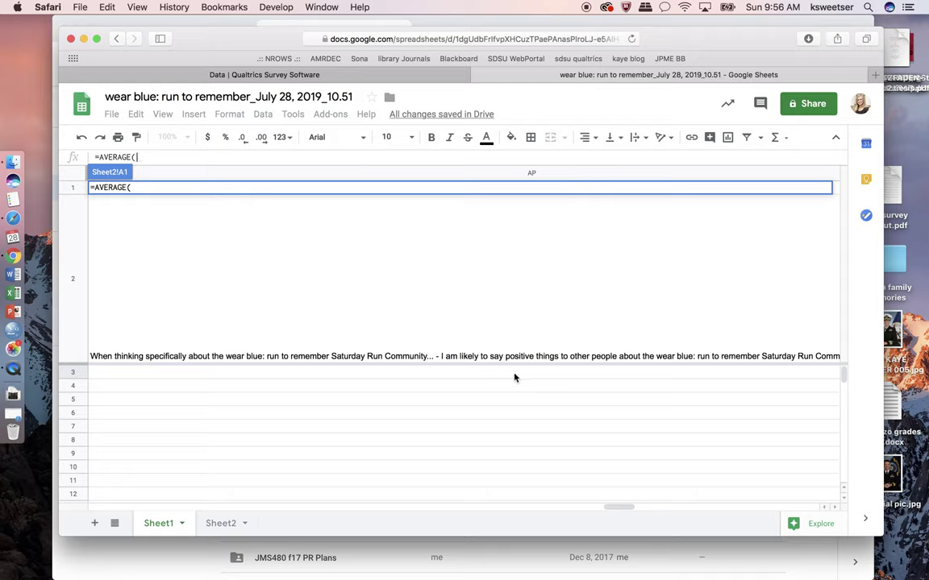
Step: Use Sheet1's AP3:AS3 as the range so A1 shows 4, then return to Sheet2
click(514, 374)
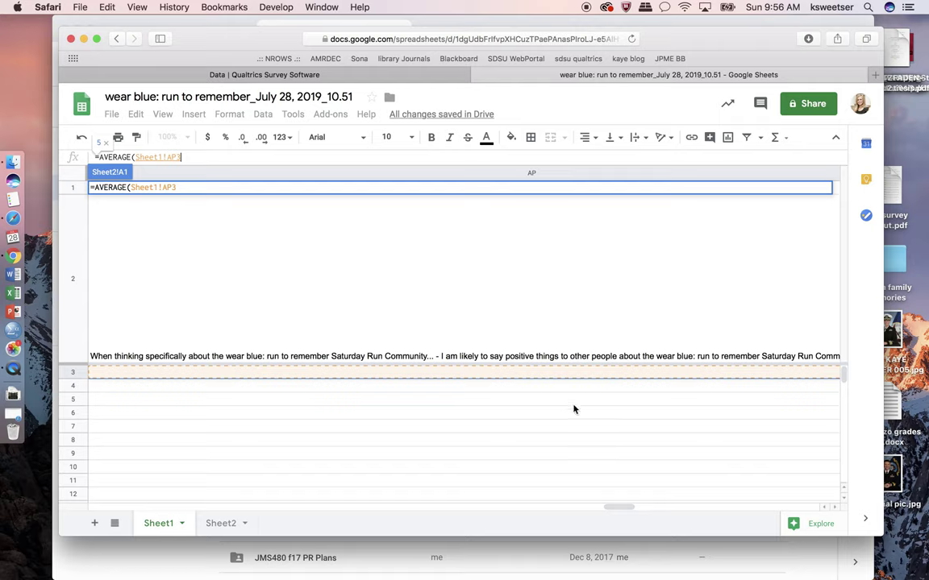
click(834, 507)
click(835, 507)
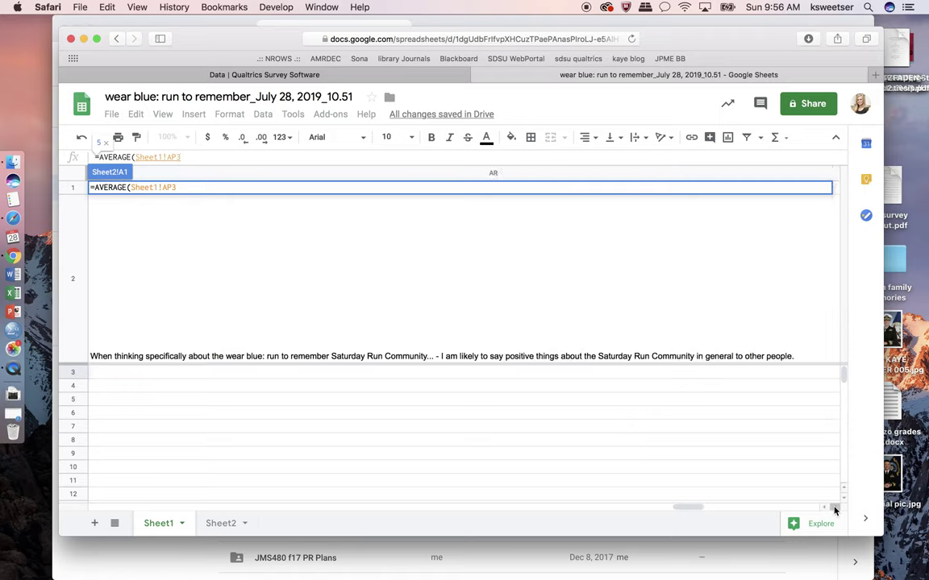
click(834, 508)
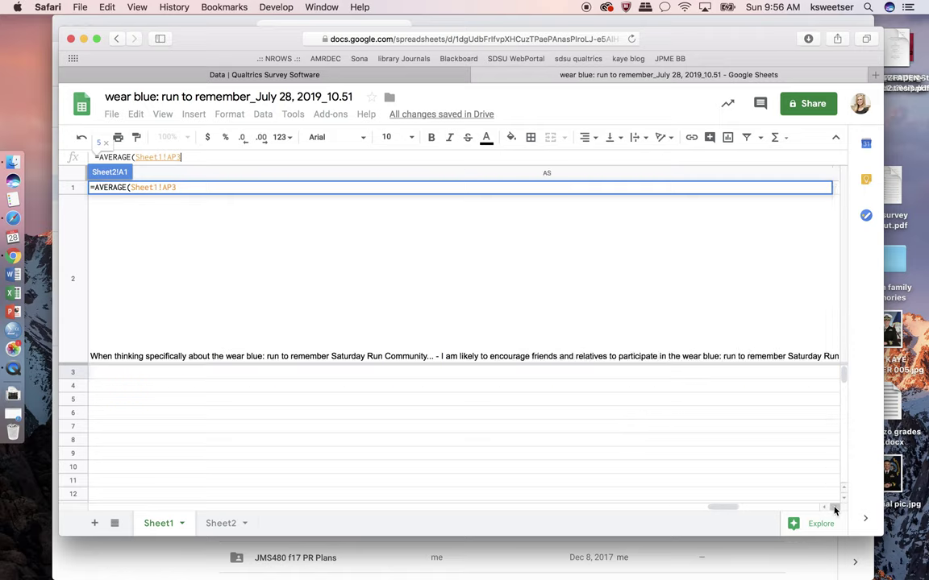
shift+click(609, 375)
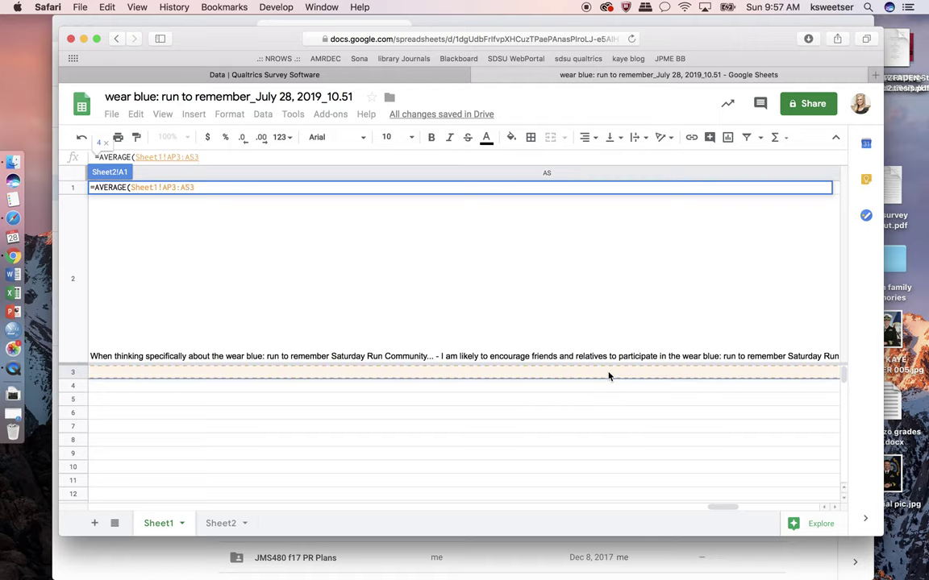
key(Return)
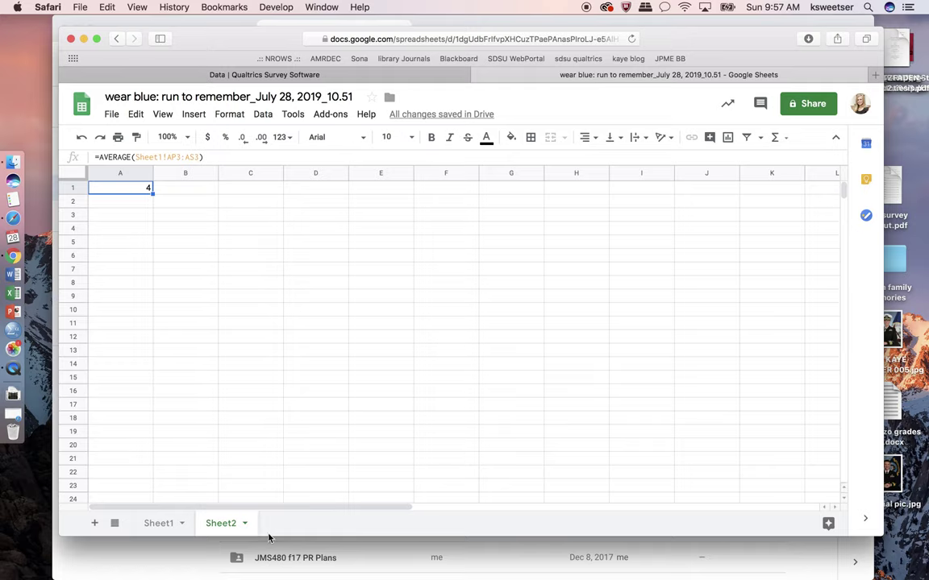
click(171, 525)
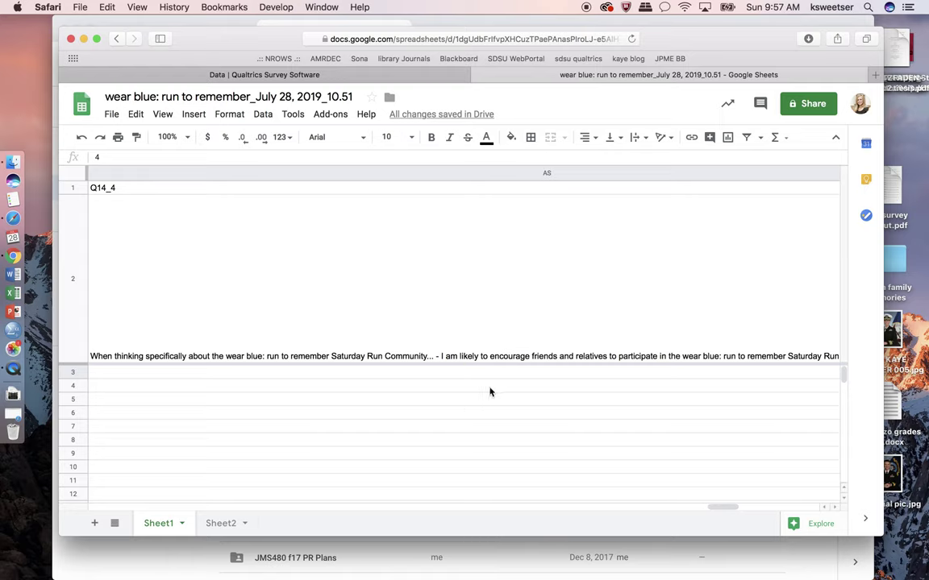
click(227, 524)
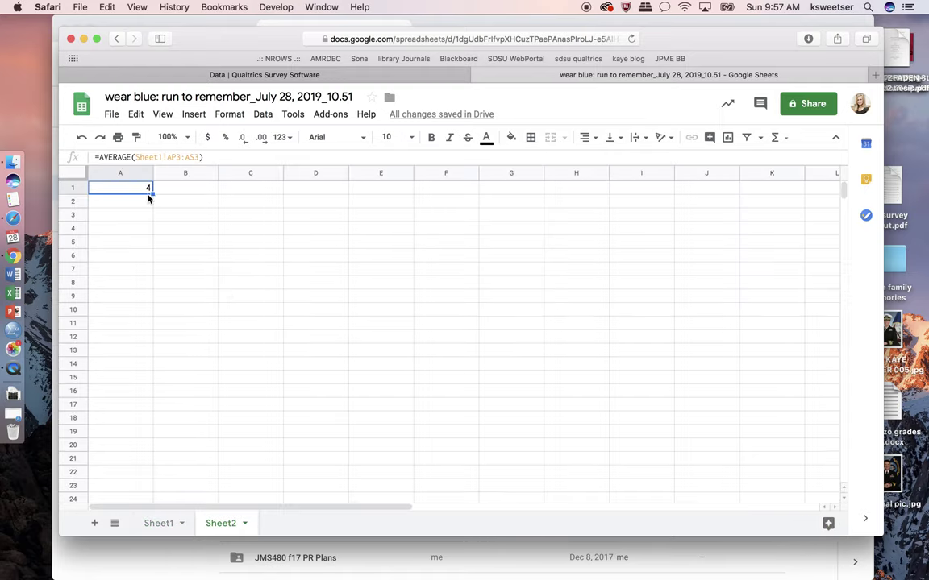
Step: Copy the average formula down to row 13, format column A to two decimals, and select row 1
drag(150, 192, 141, 350)
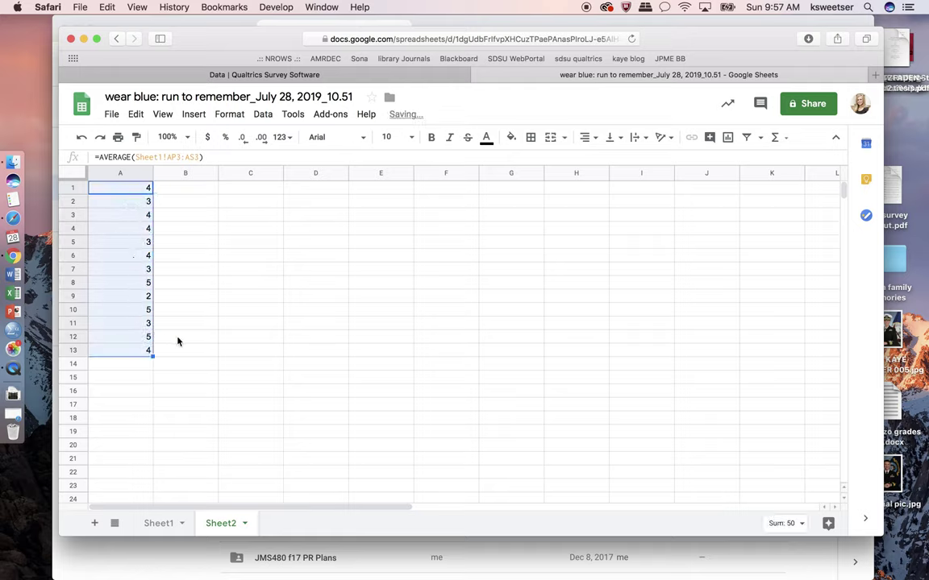
click(139, 205)
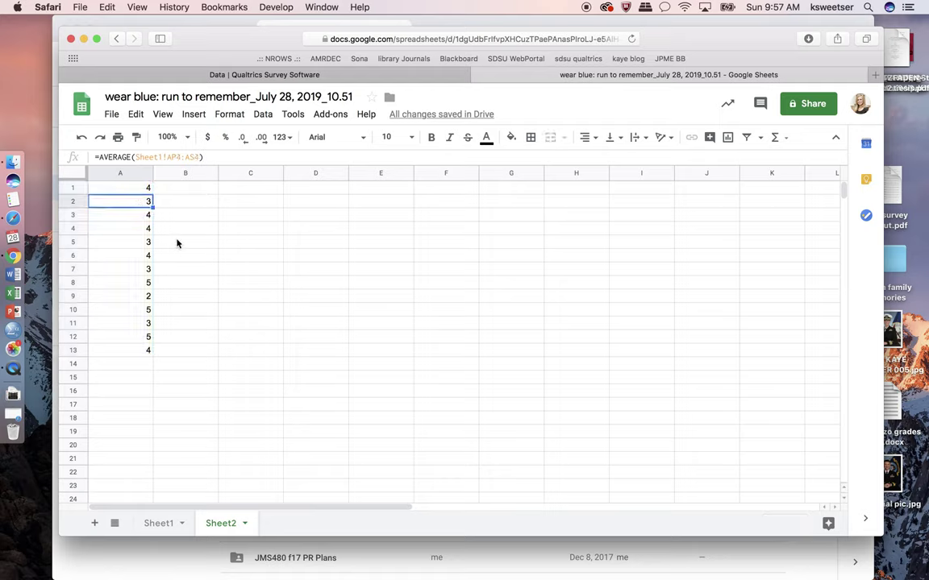
click(125, 172)
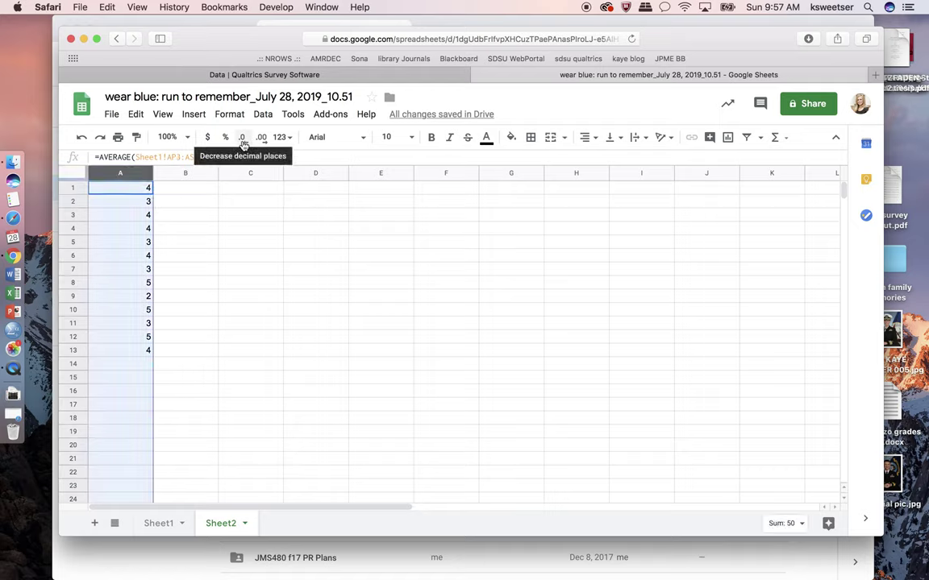
click(262, 140)
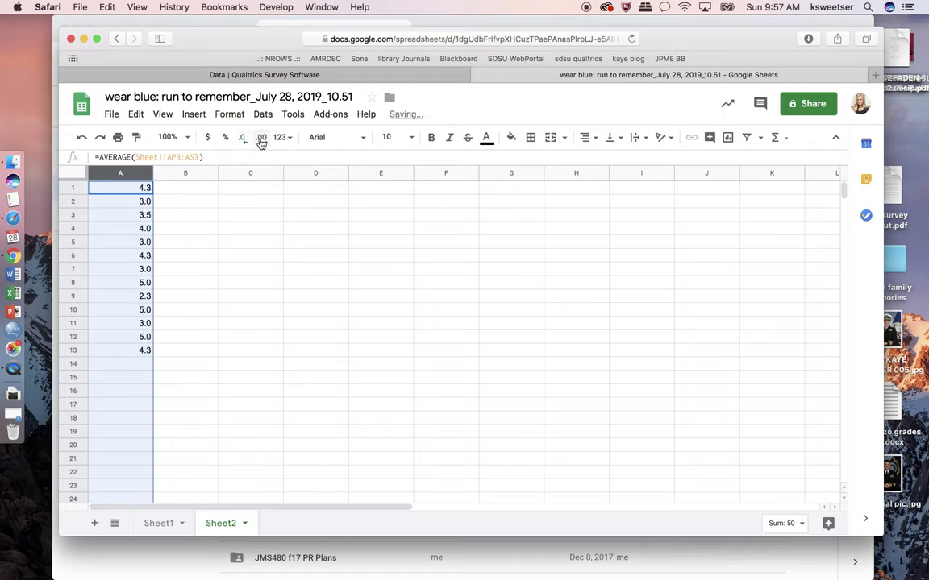
click(262, 140)
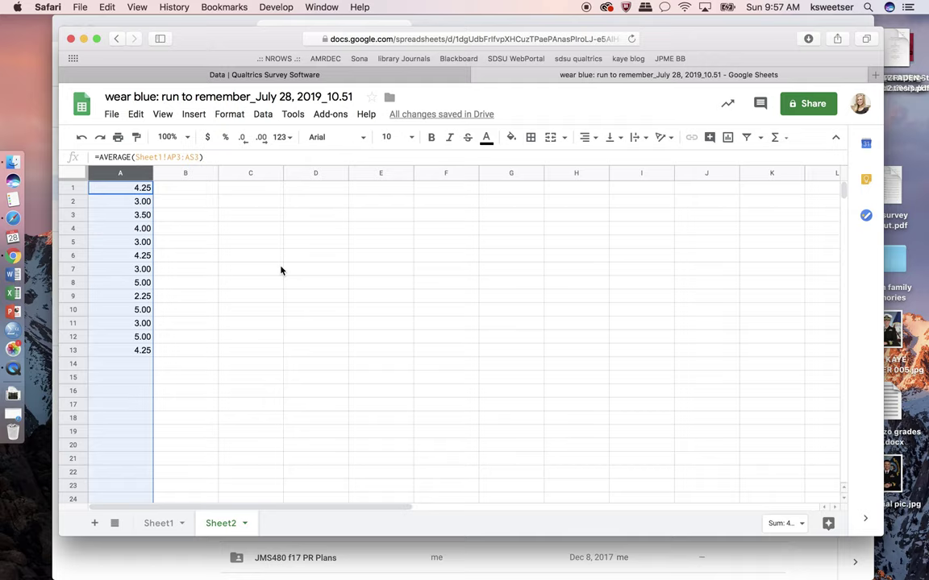
click(181, 244)
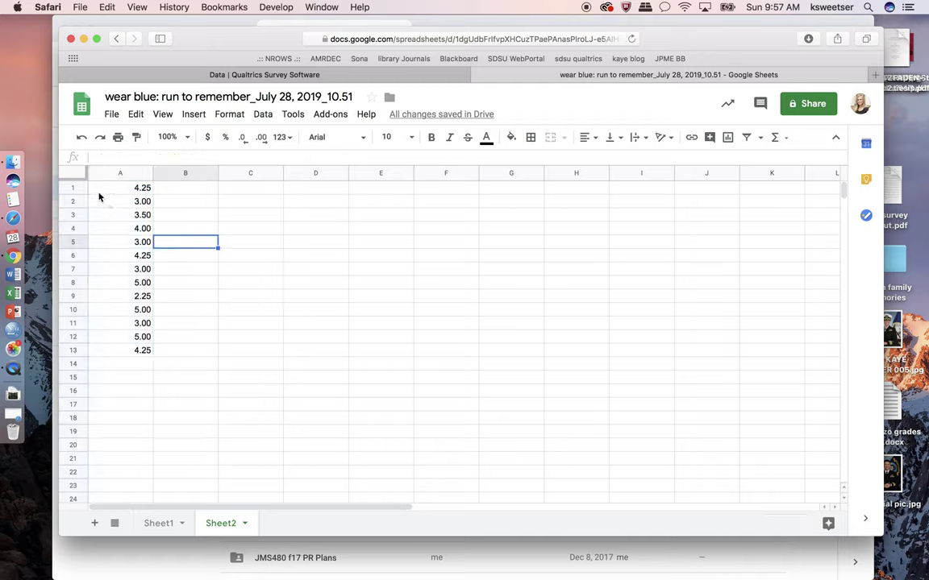
click(73, 187)
Step: Insert a row above the averages, label A1 'WOM Index', and freeze row 1
right_click(72, 186)
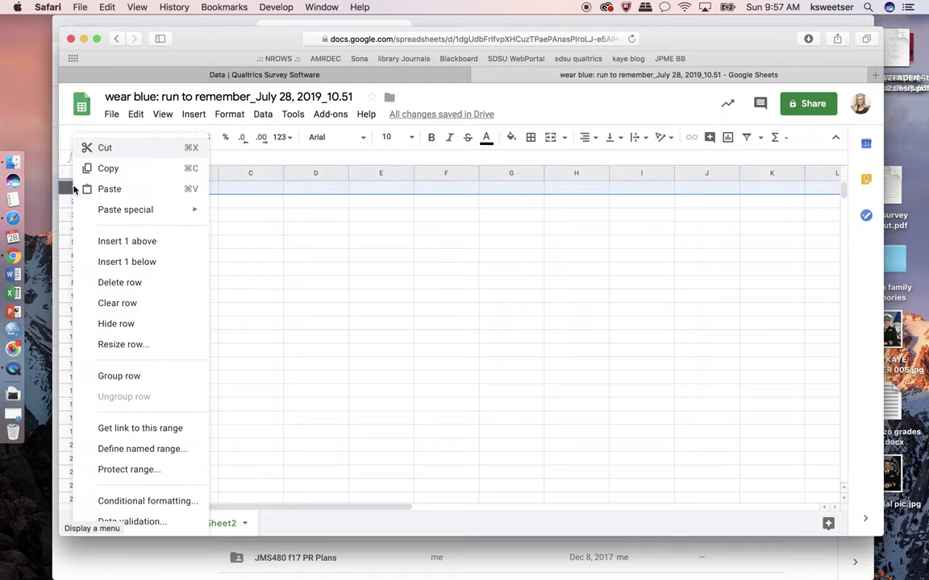
click(97, 242)
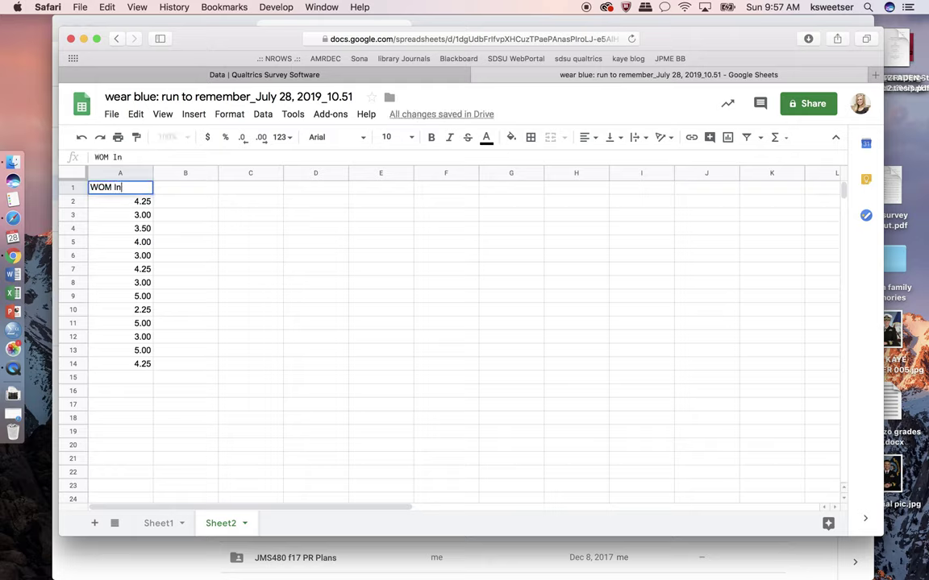
key(BackSpace)
key(Return)
drag(66, 178, 68, 199)
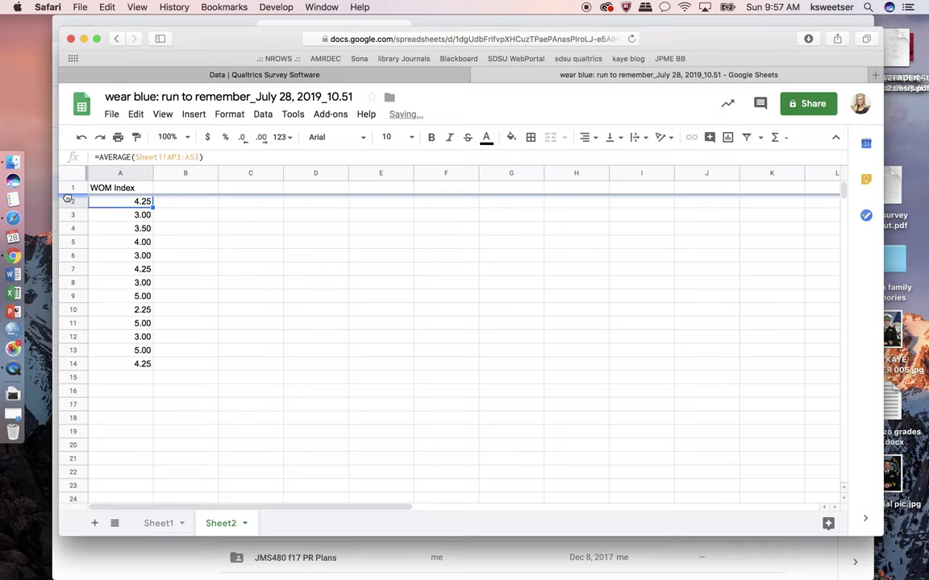
click(212, 232)
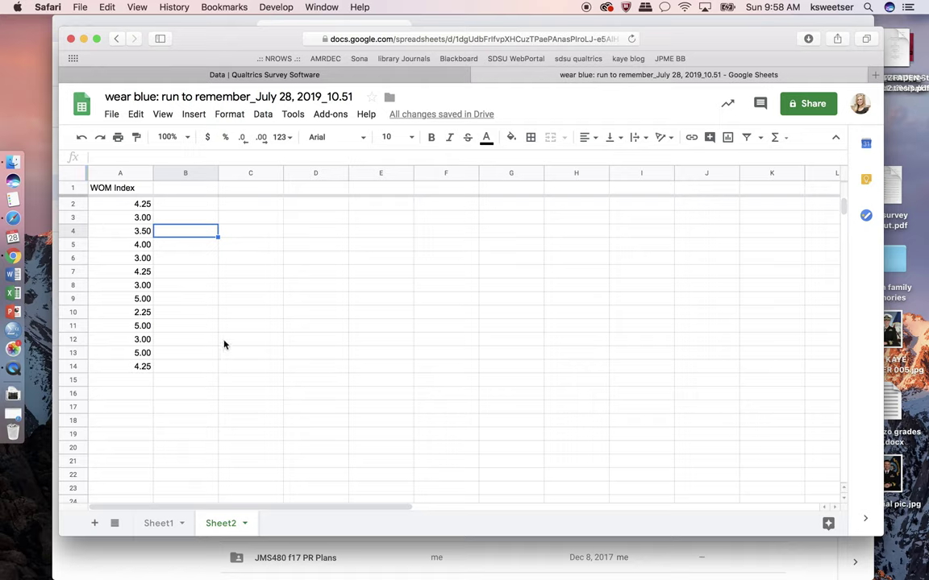
Step: Fill the WOM Index average formula past row 150, leaving #DIV/0! where answers are missing
click(132, 175)
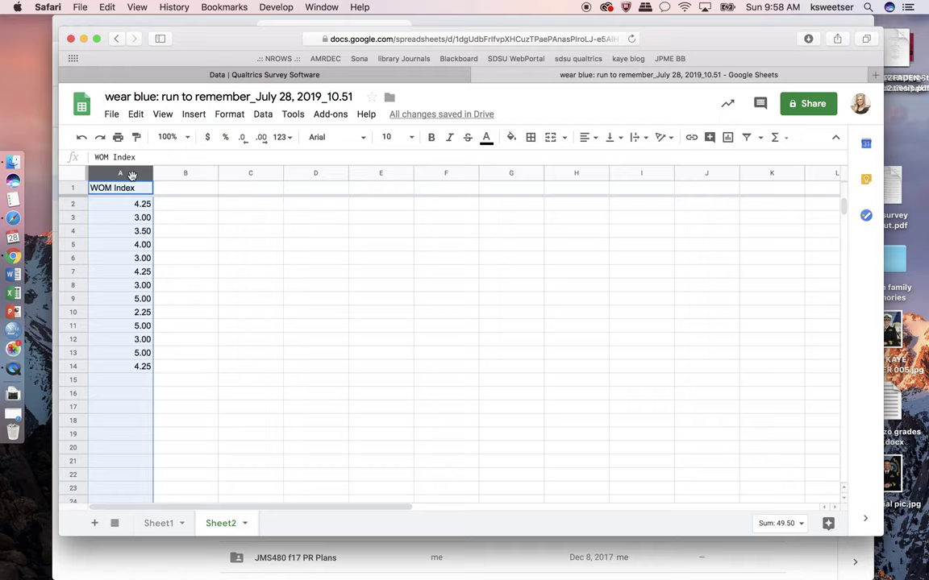
click(124, 337)
click(146, 367)
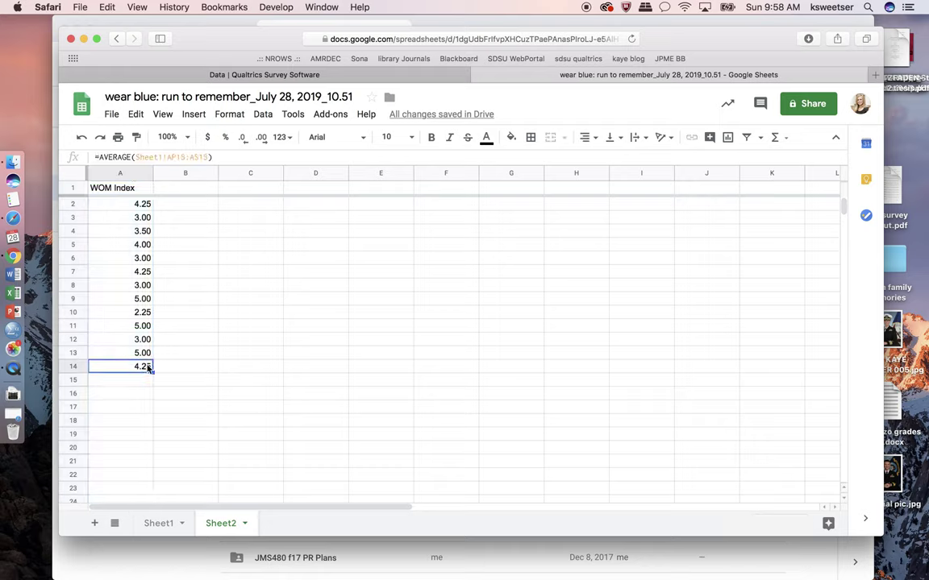
drag(153, 372, 138, 473)
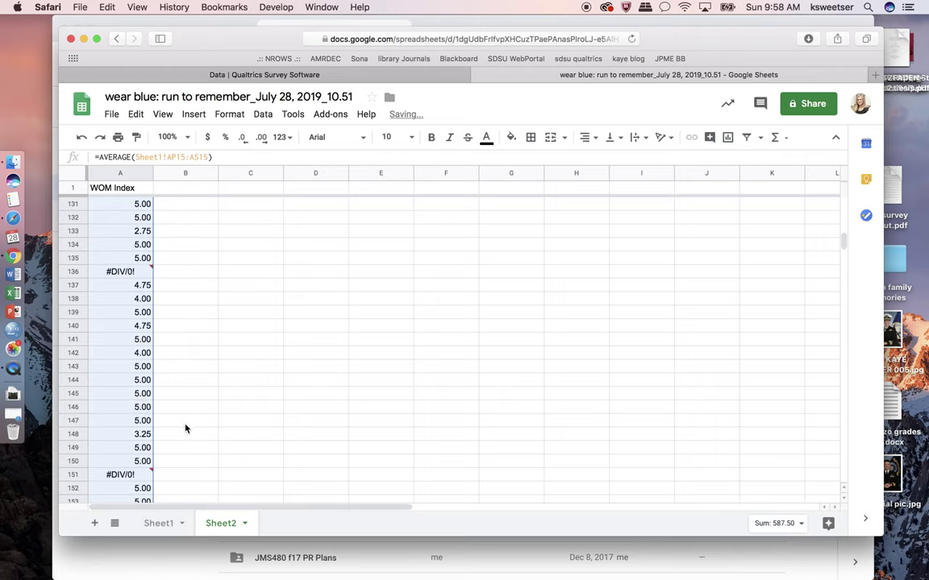
click(132, 275)
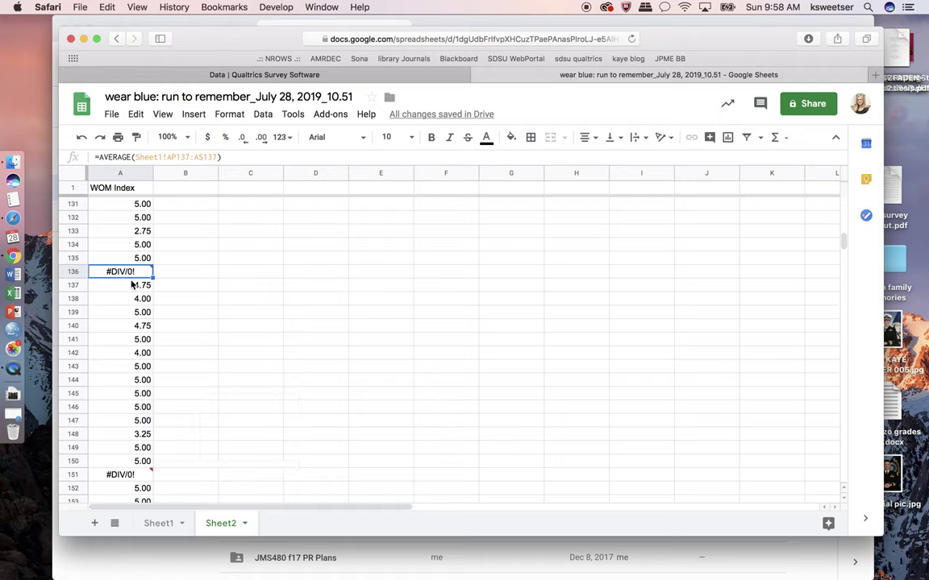
scroll(121, 286, up, 20)
click(184, 339)
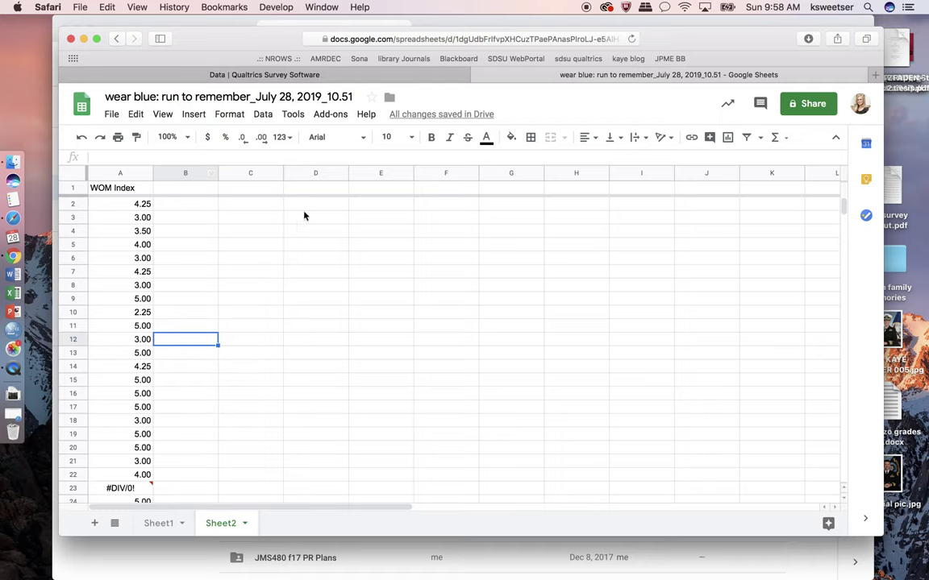
click(666, 258)
Step: Label I6 'Overall Pre-Campaign WOM' and enter =AVERAGE(A2:A22) in J6, giving 4.02
text(S)
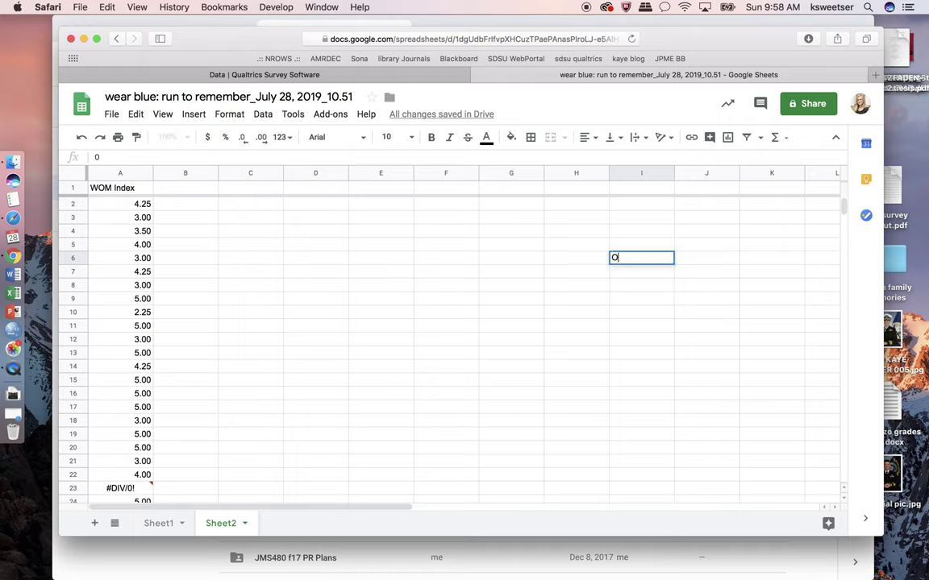
text(verall Pre-Campaign WOM)
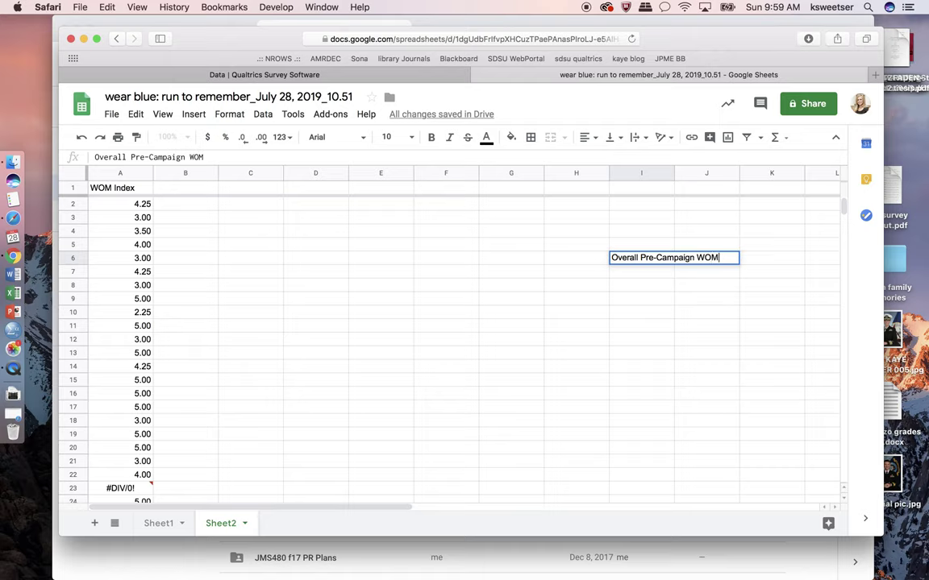
key(Return)
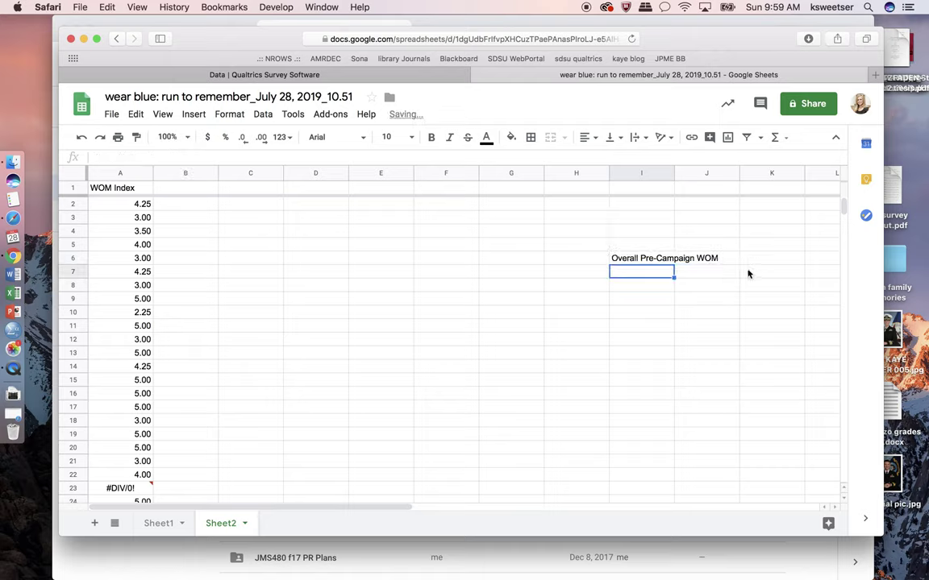
click(728, 258)
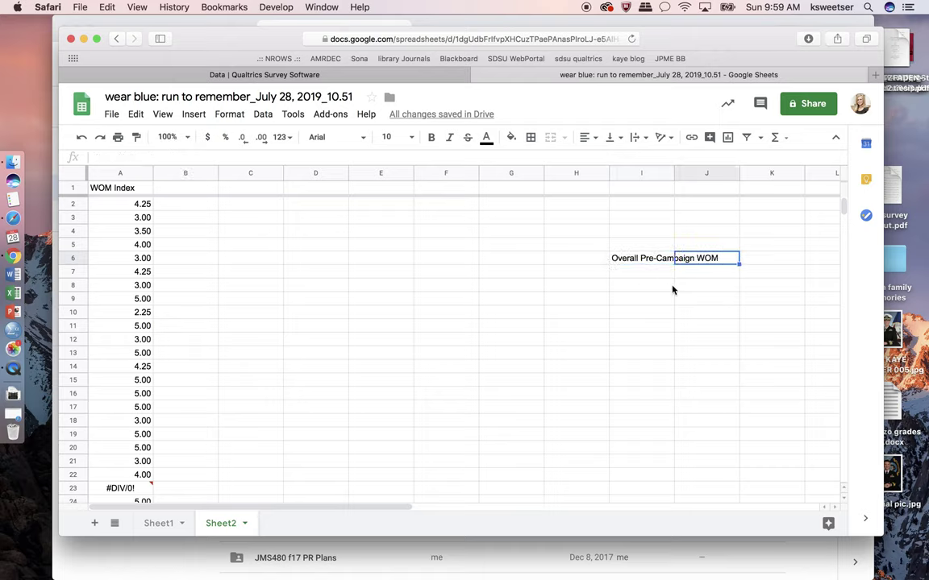
text(=A)
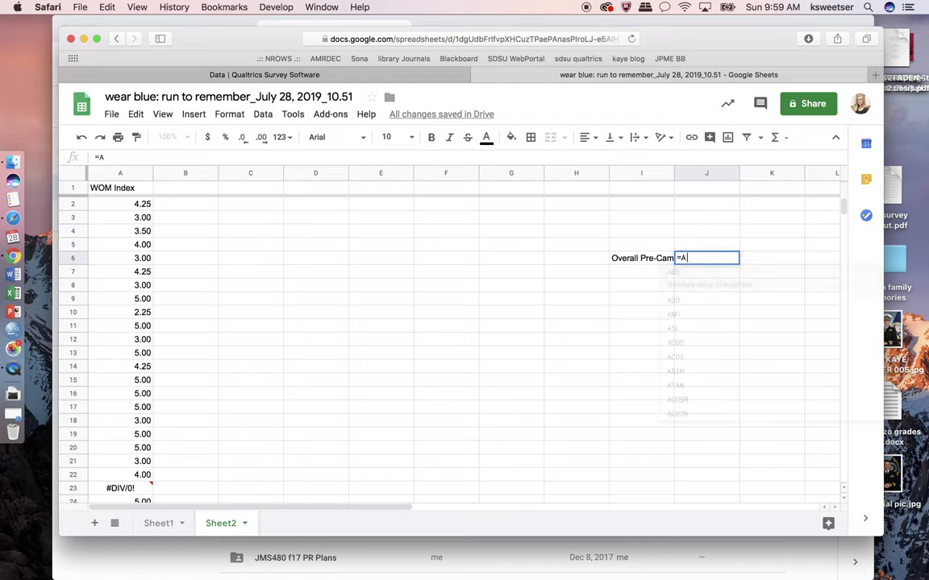
text(VE)
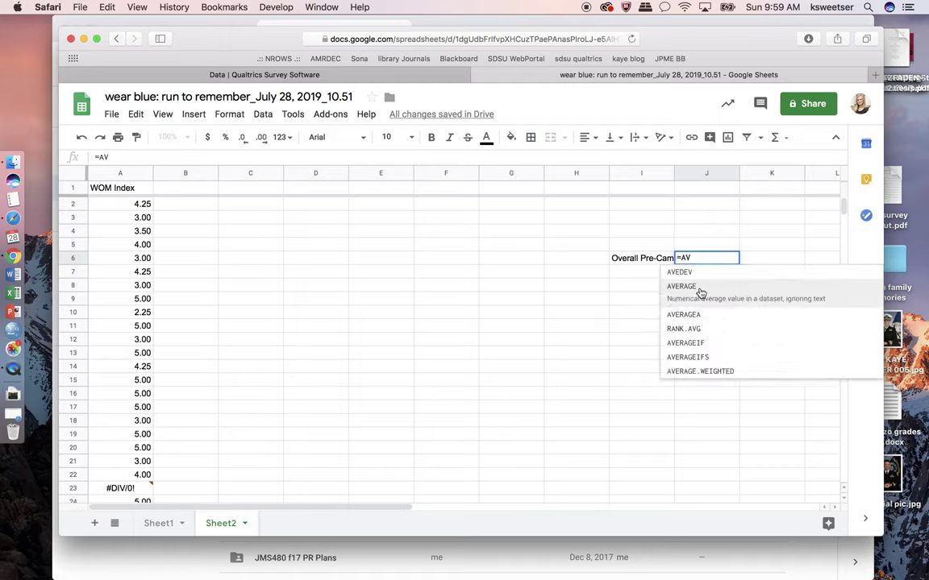
click(701, 287)
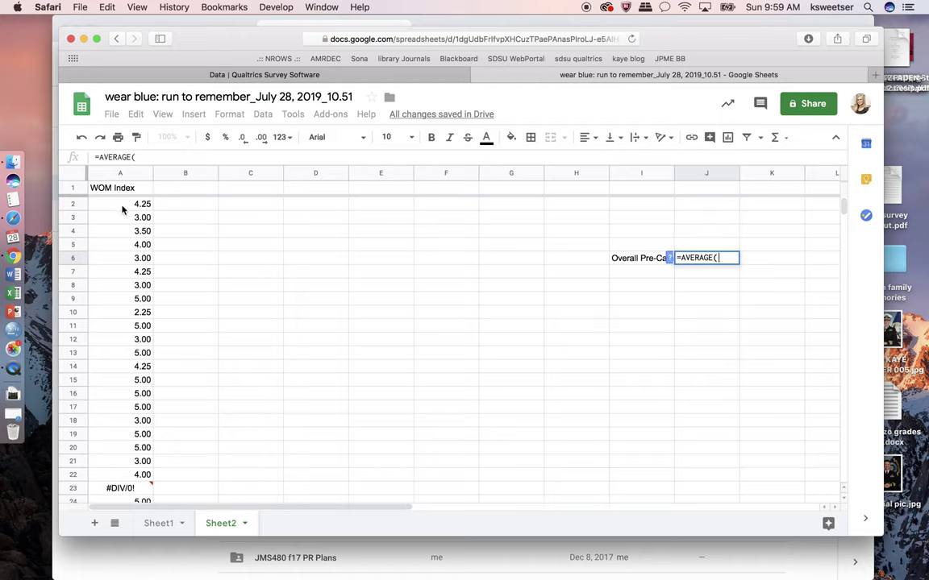
drag(124, 206, 144, 356)
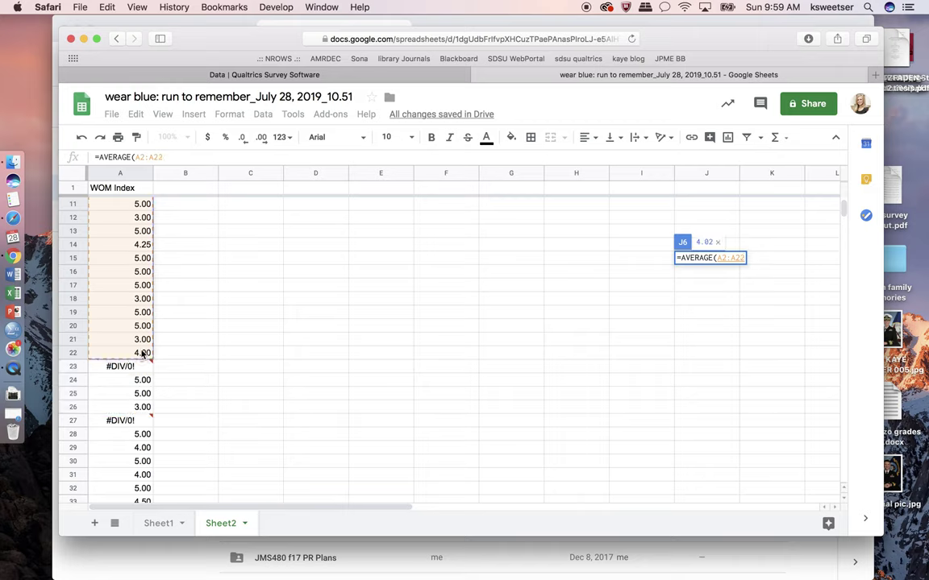
key(Return)
scroll(496, 315, up, 2)
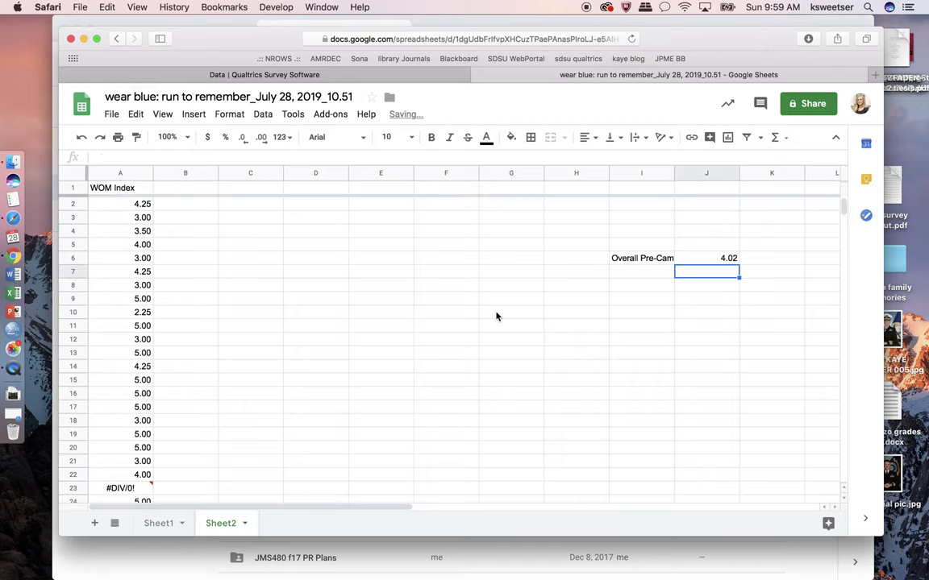
click(722, 264)
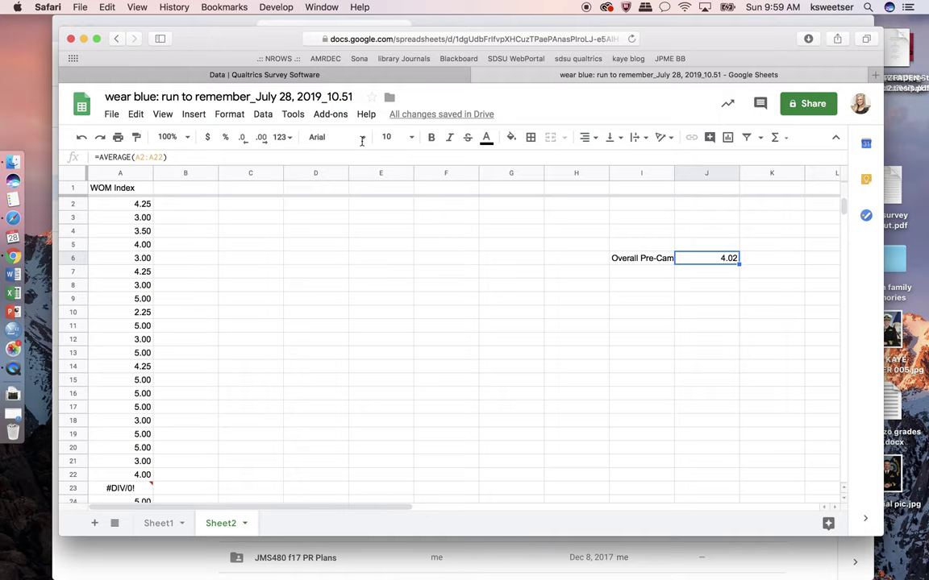
Step: Close Qualtrics' Manage Downloads dialog and open Q14's four word-of-mouth statements in the survey editor
click(301, 70)
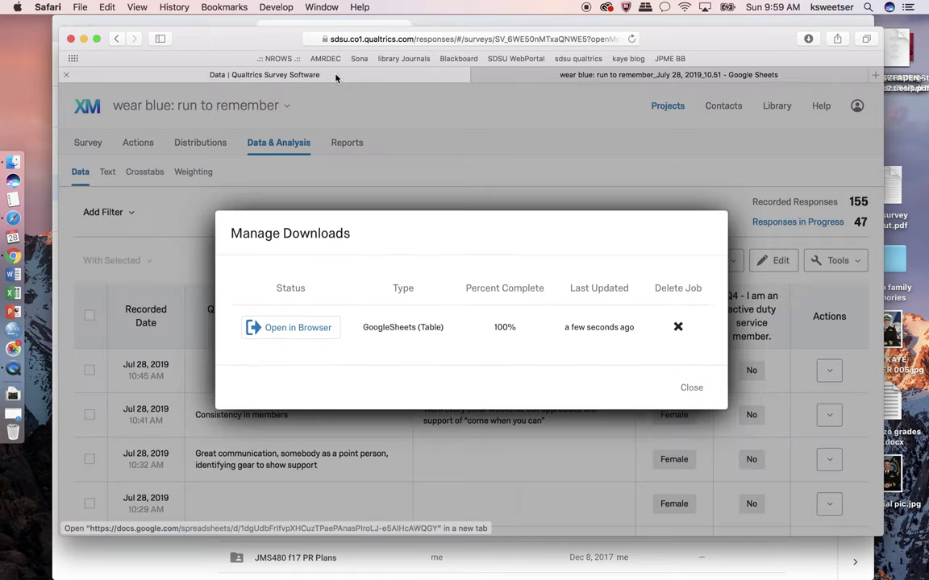
click(691, 389)
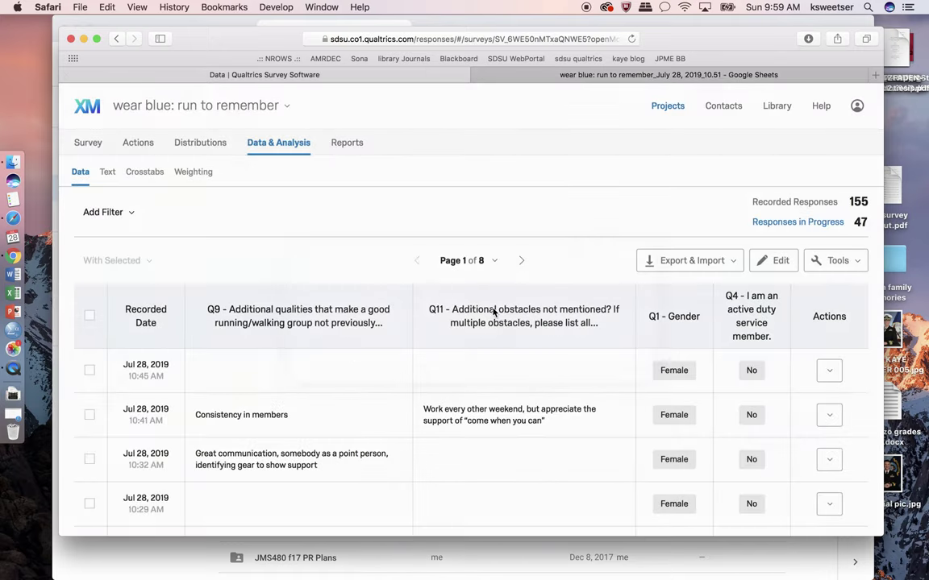
click(89, 143)
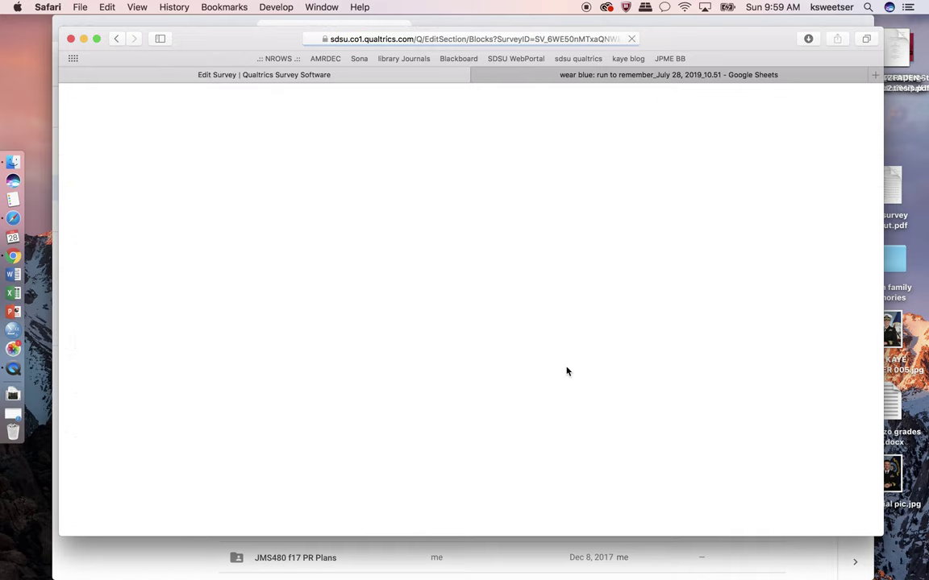
scroll(566, 371, down, 20)
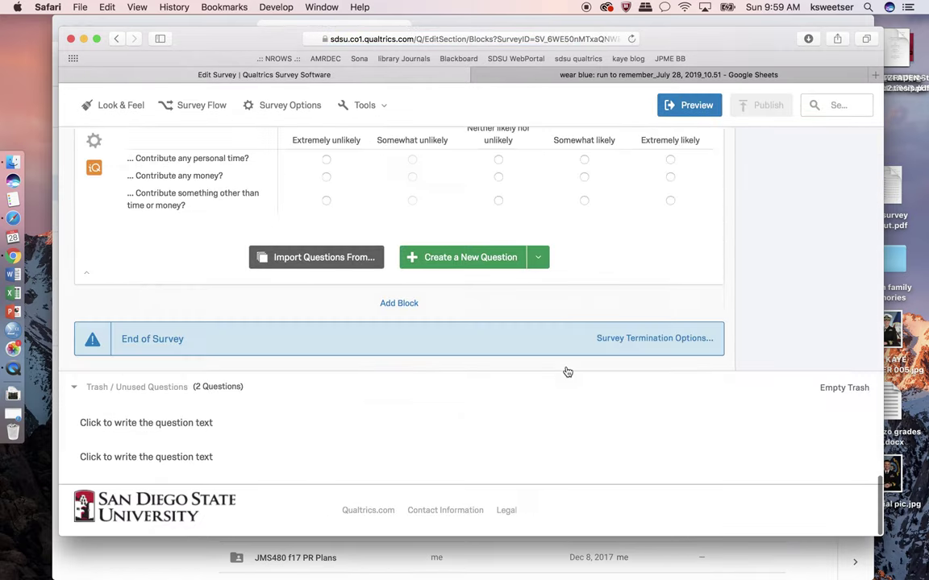
scroll(567, 371, up, 5)
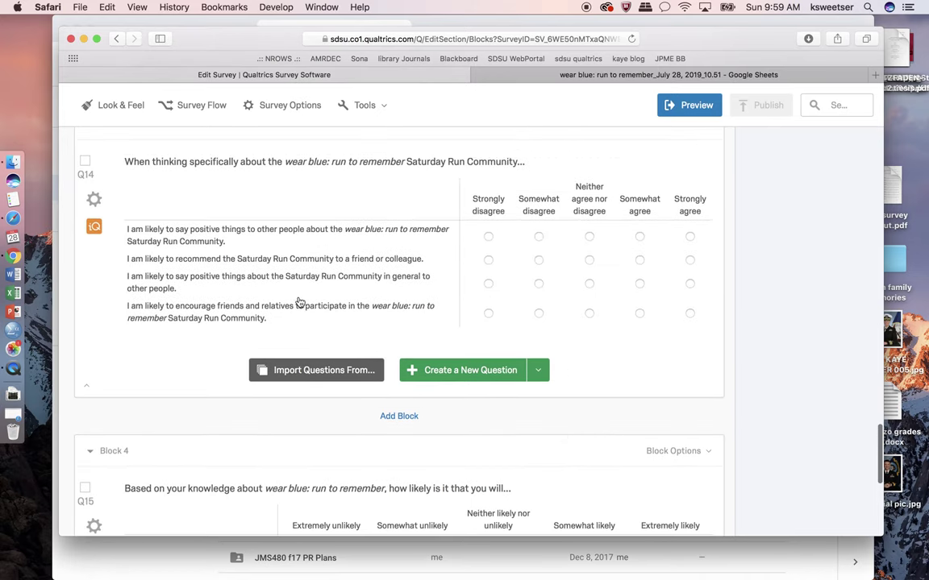
click(166, 238)
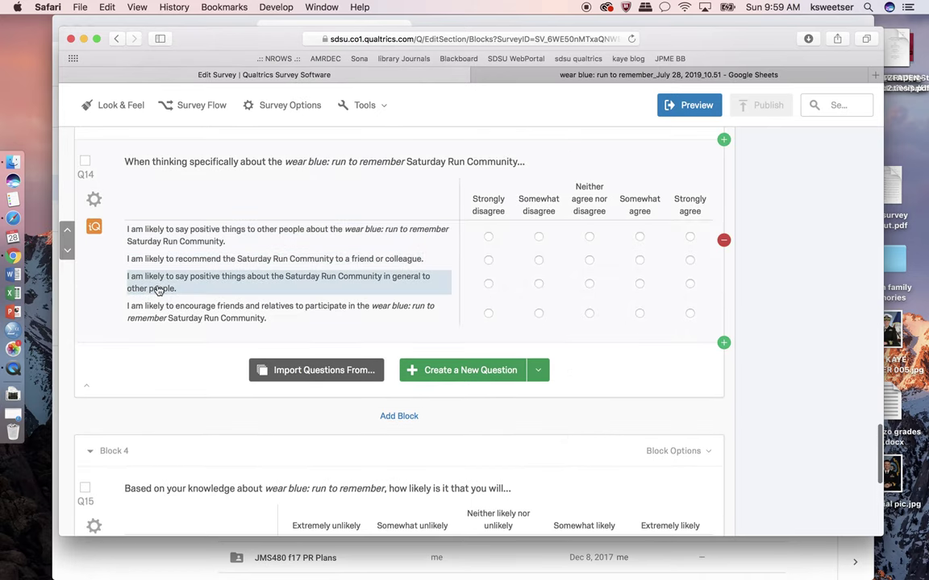